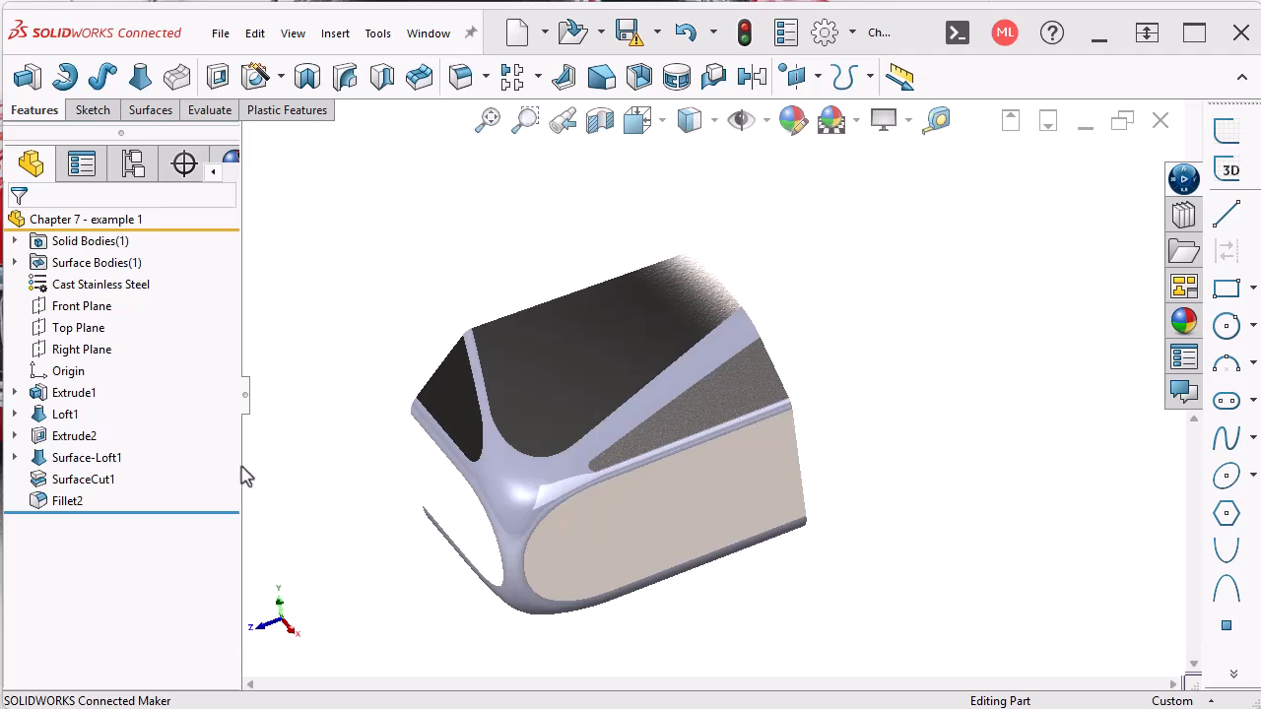
# Roll the model back to before Fillet2 to examine the sharp-edged body and its corners, and restore the fillet.
pyautogui.moveTo(168, 511); pyautogui.dragTo(174, 500)
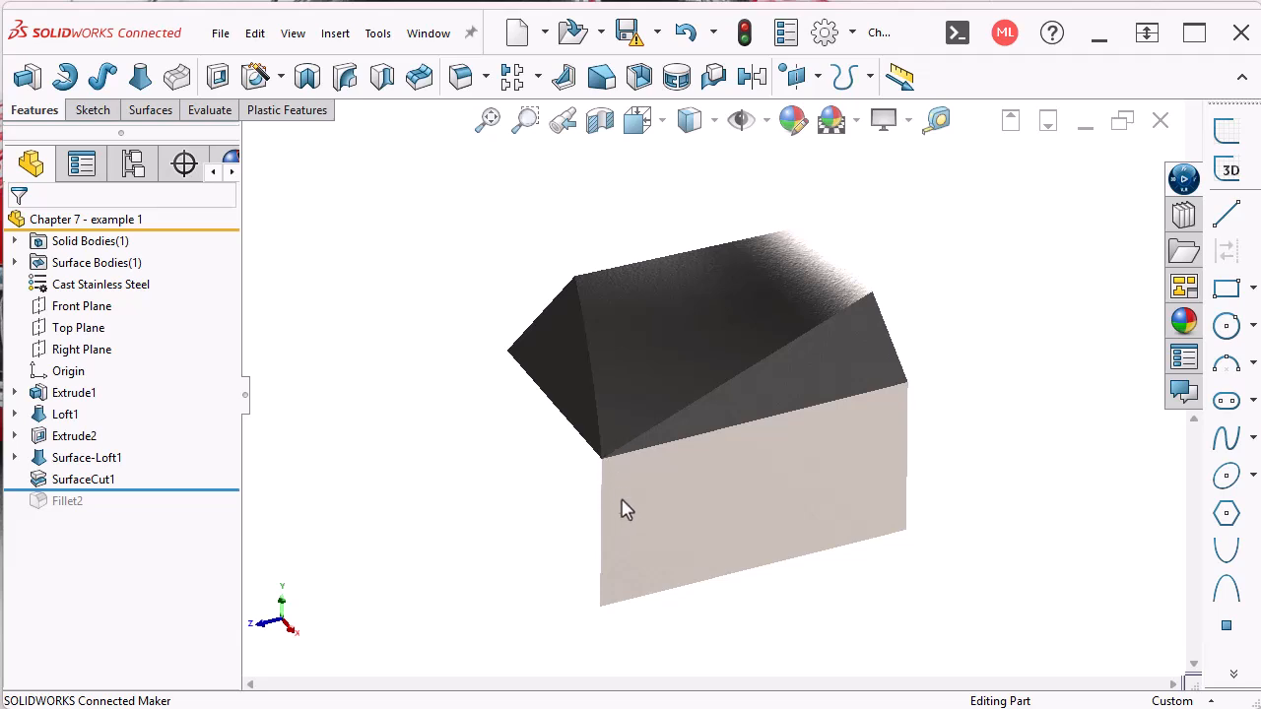
pyautogui.moveTo(621, 501)
pyautogui.mouseDown(button='middle')
pyautogui.moveTo(700, 524)
pyautogui.moveTo(648, 555)
pyautogui.moveTo(673, 577)
pyautogui.moveTo(679, 543)
pyautogui.moveTo(655, 478)
pyautogui.mouseUp(button='middle')
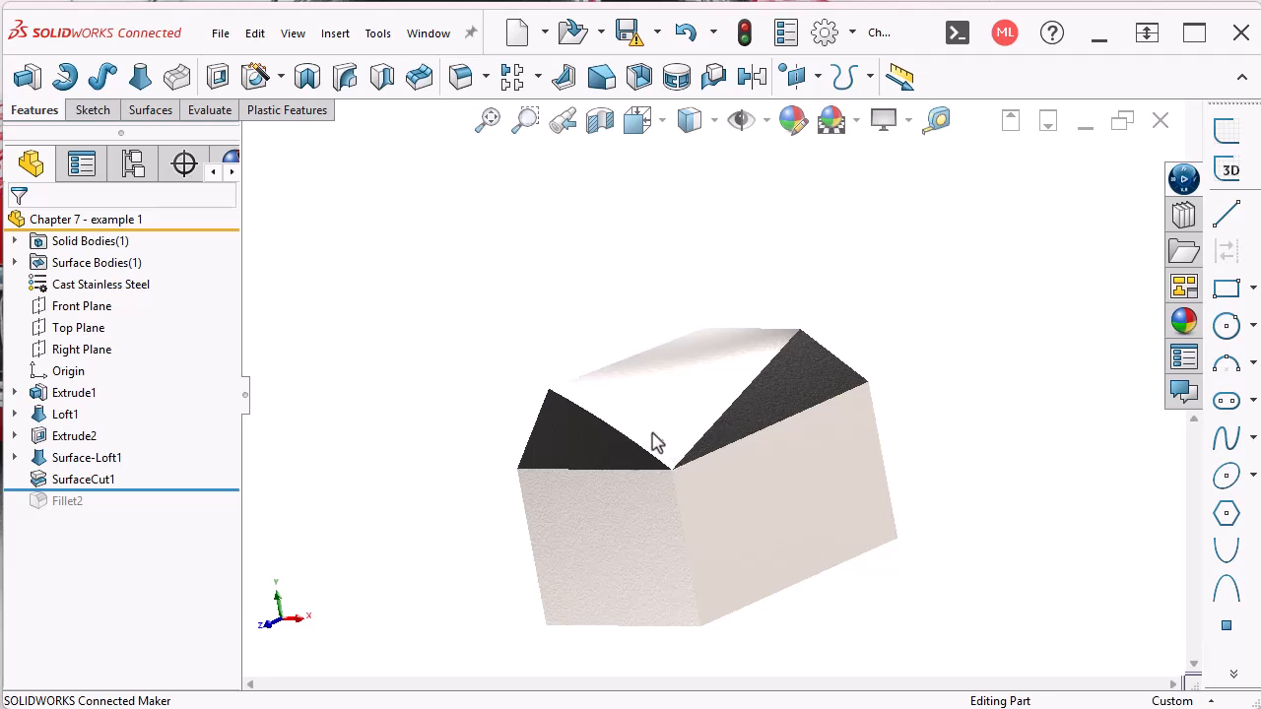
pyautogui.moveTo(679, 487); pyautogui.dragTo(701, 624, button='middle')
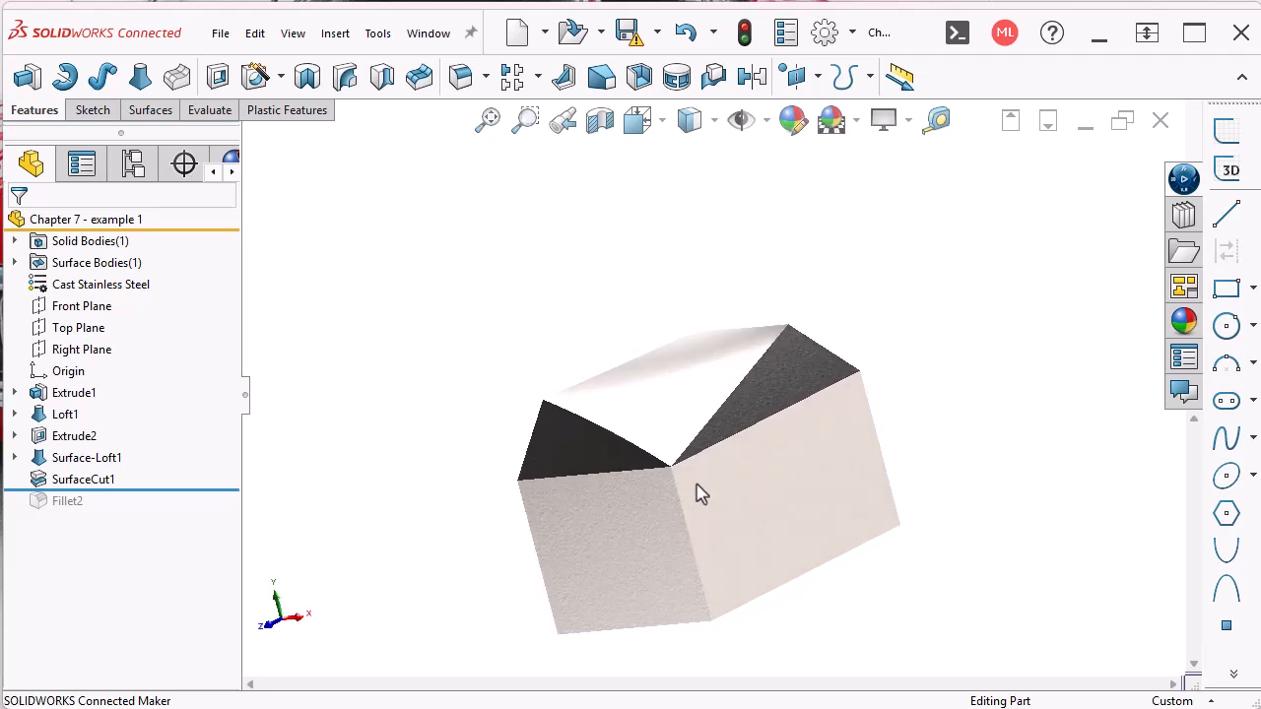
pyautogui.moveTo(676, 493)
pyautogui.mouseDown(button='middle')
pyautogui.moveTo(743, 631)
pyautogui.moveTo(720, 637)
pyautogui.mouseUp(button='middle')
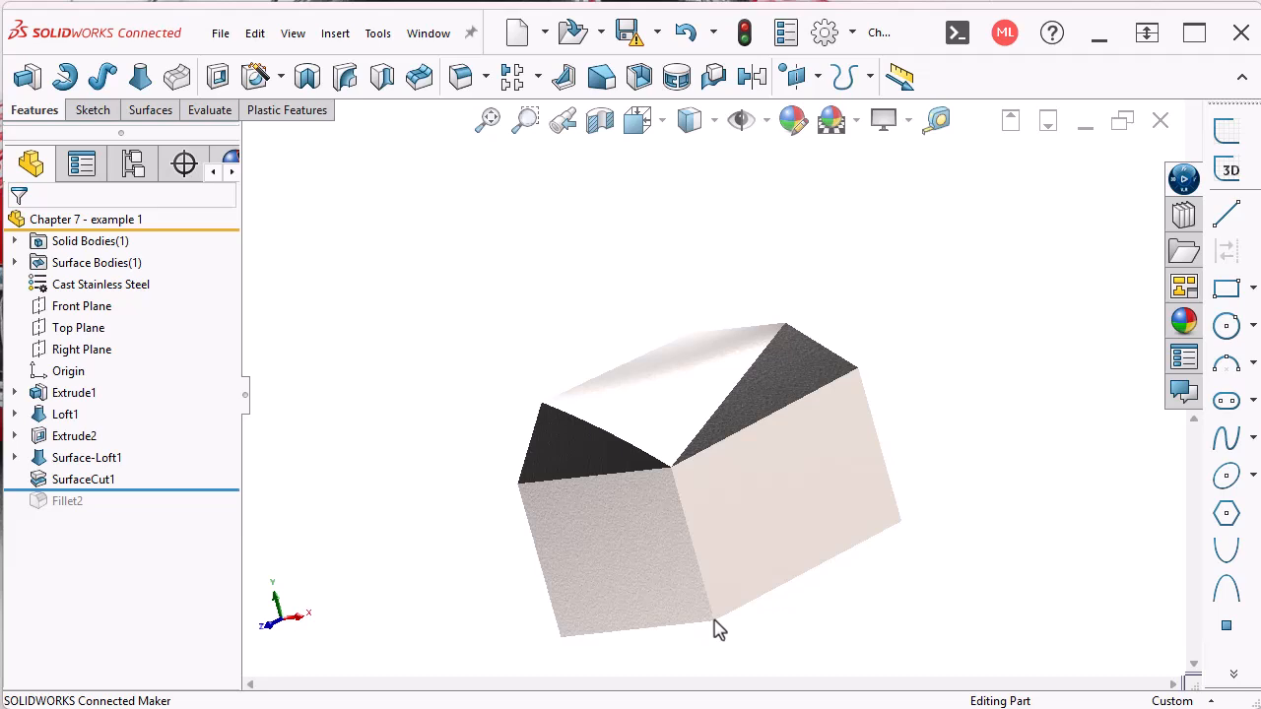
pyautogui.moveTo(174, 489)
pyautogui.mouseDown()
pyautogui.moveTo(169, 510)
pyautogui.moveTo(186, 510)
pyautogui.mouseUp()
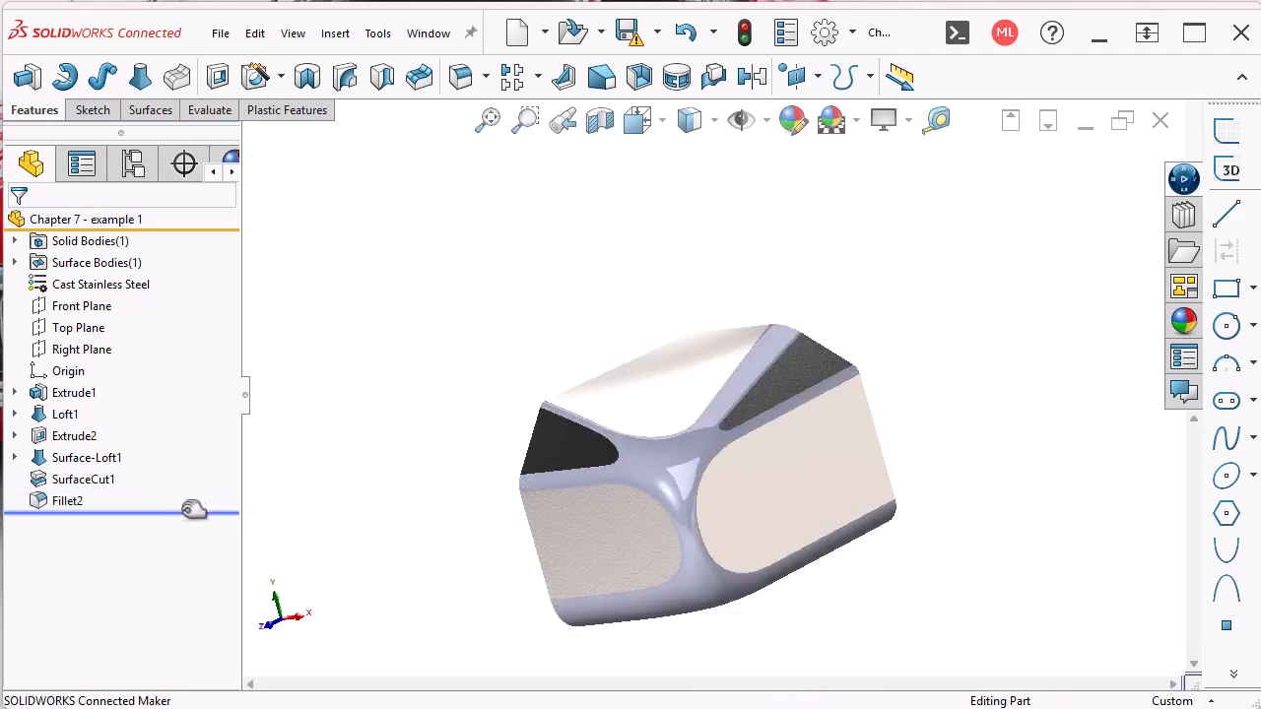
# Examine the edge radii and setback parameters in the definition of Fillet2, and leave it without changes.
pyautogui.click(74, 503)
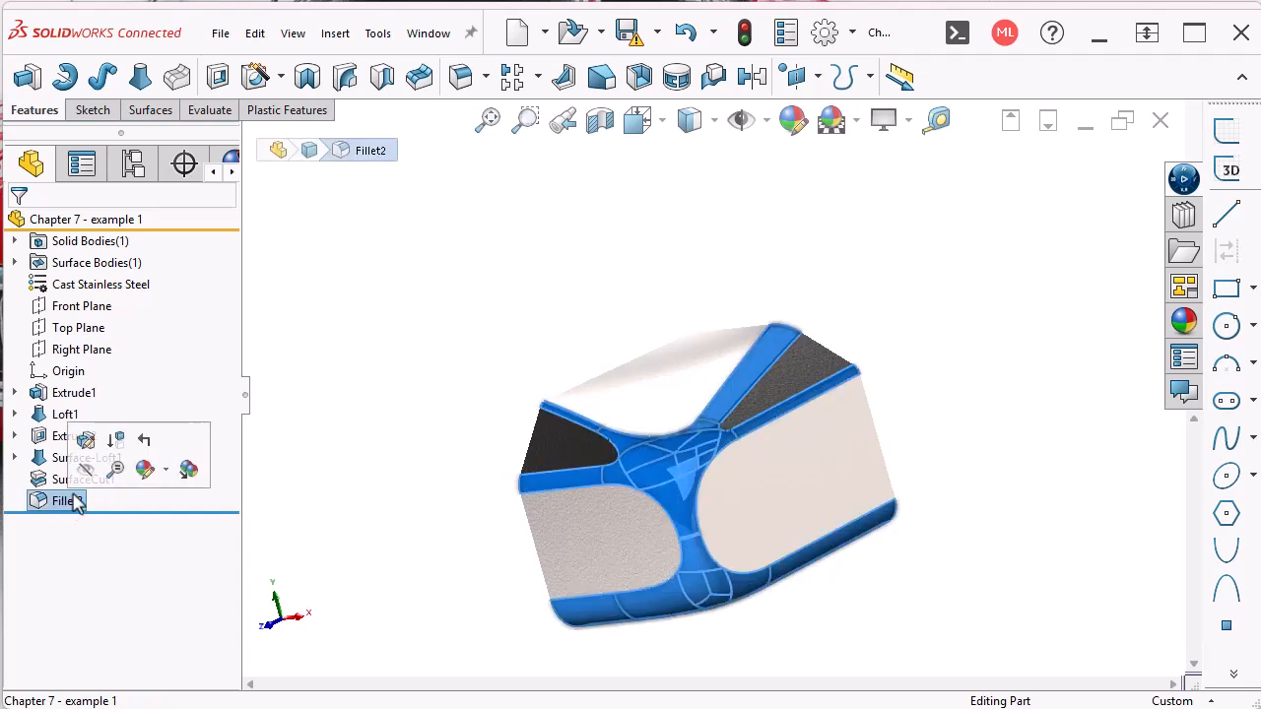
pyautogui.click(90, 445)
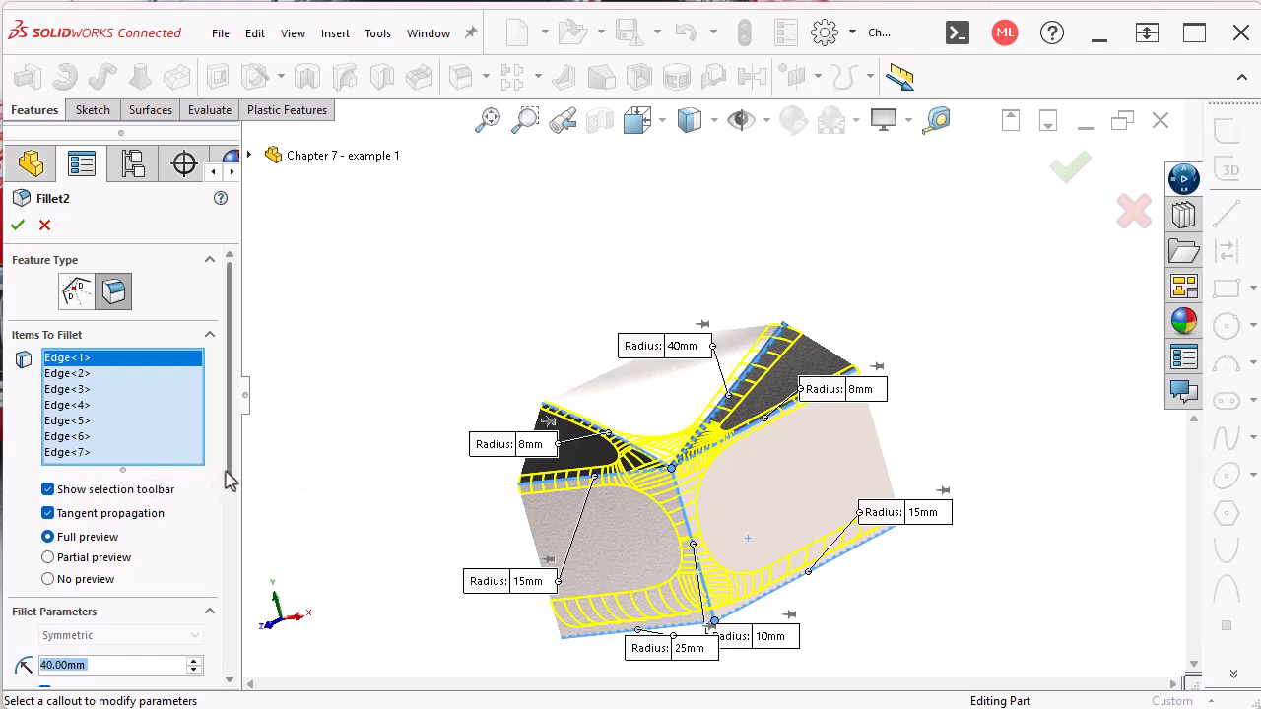
pyautogui.scroll(-5, 229, 476)
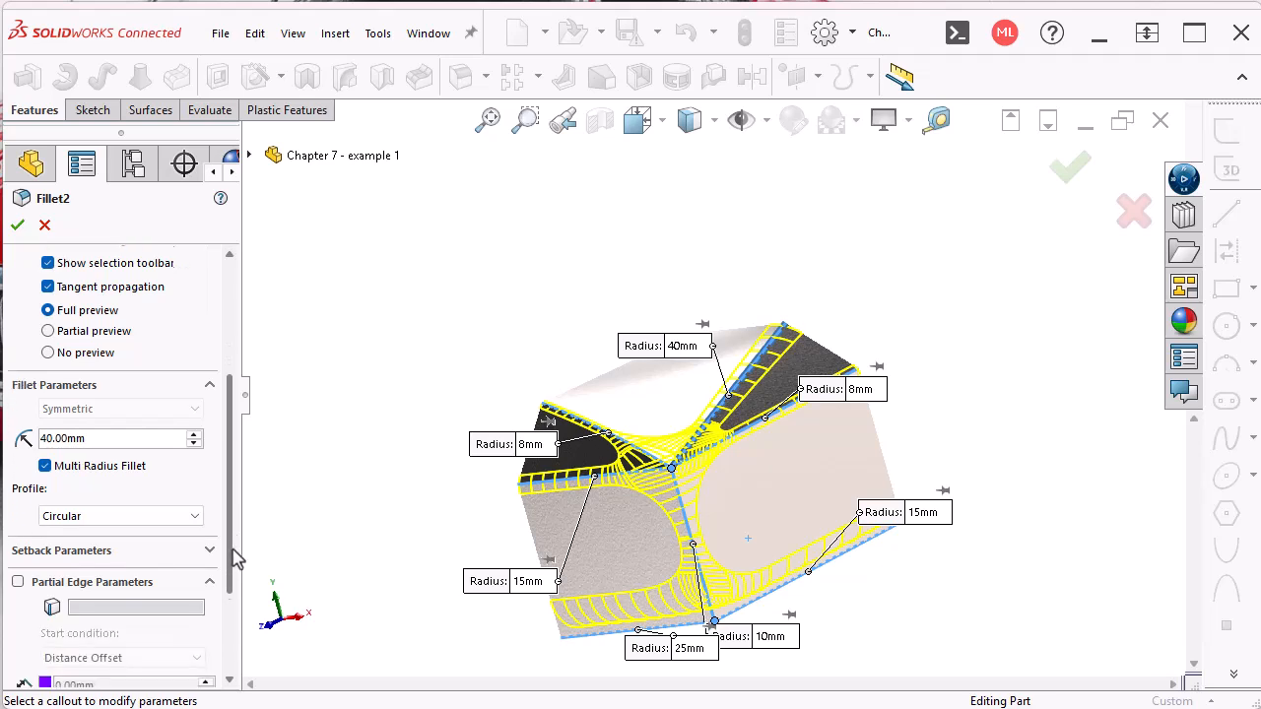
pyautogui.scroll(-3, 236, 555)
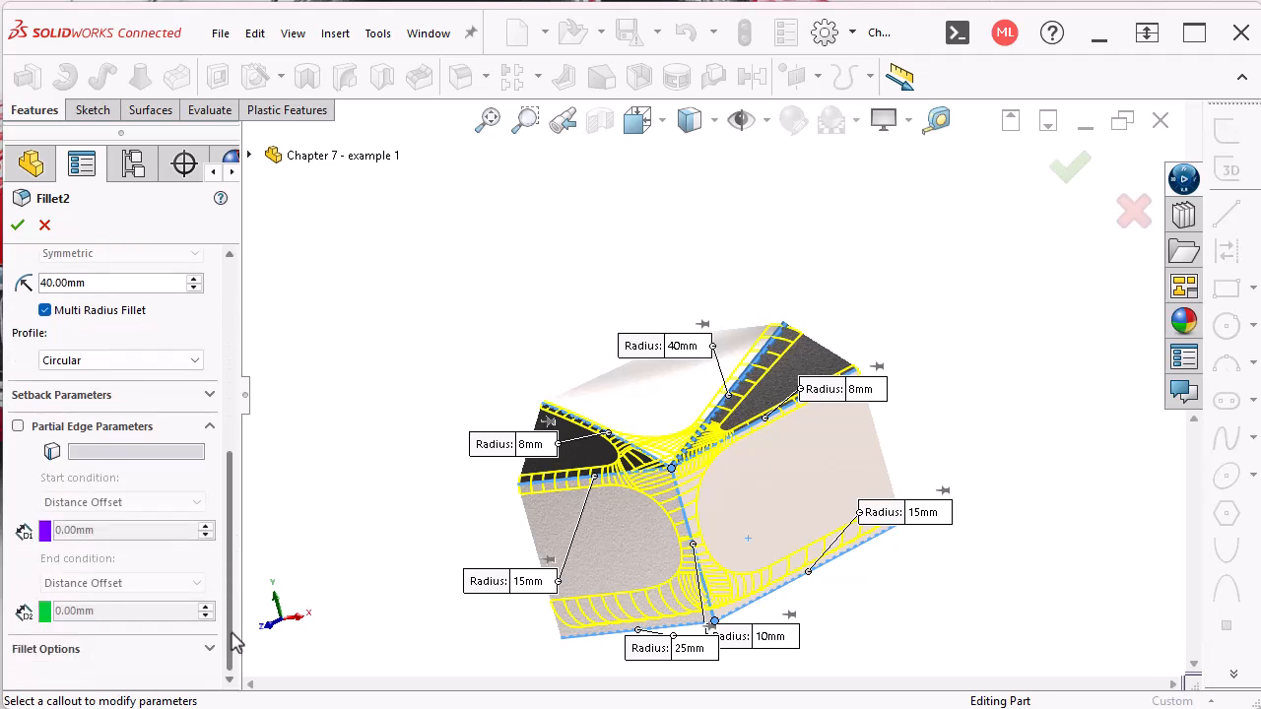
pyautogui.click(210, 398)
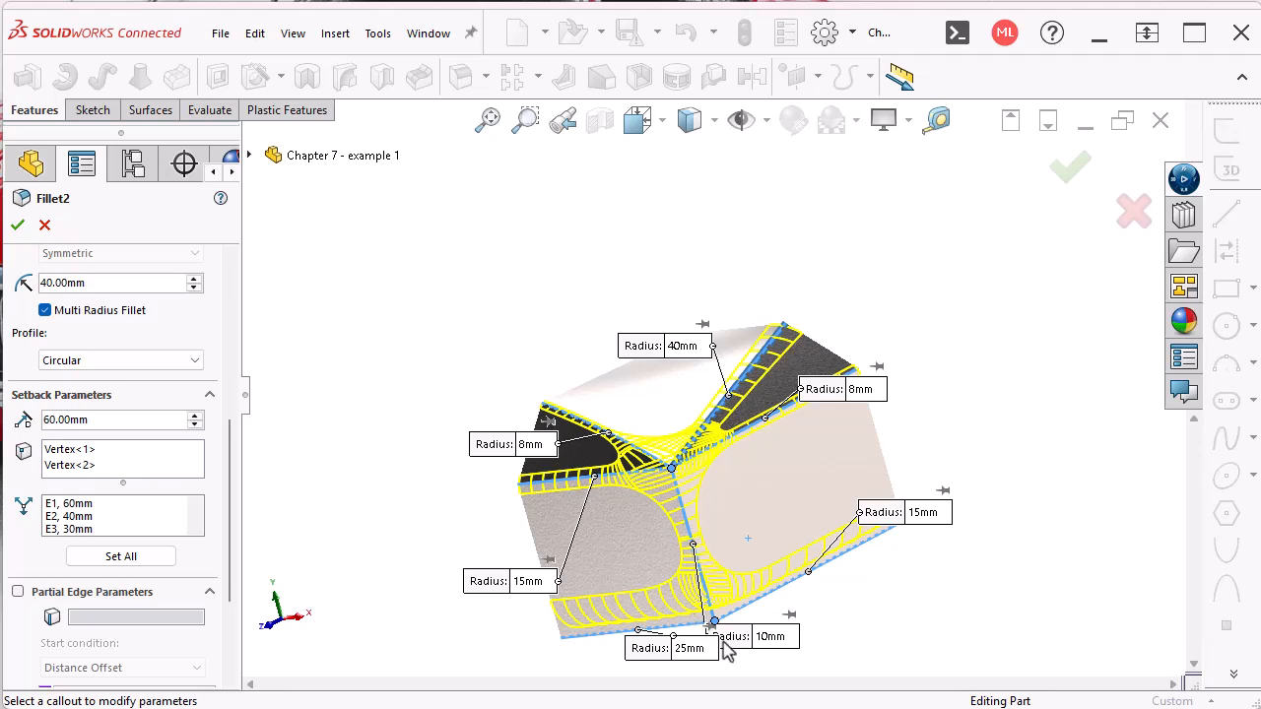
pyautogui.moveTo(657, 658); pyautogui.dragTo(617, 668)
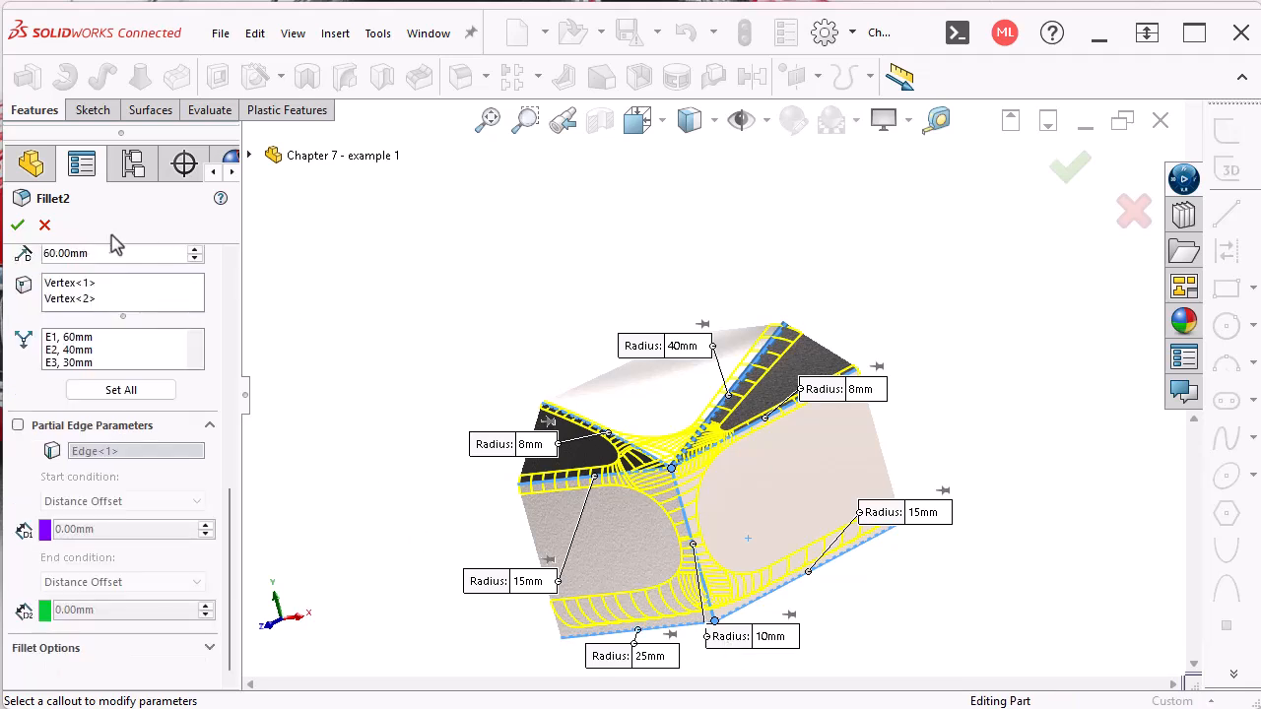
pyautogui.click(45, 227)
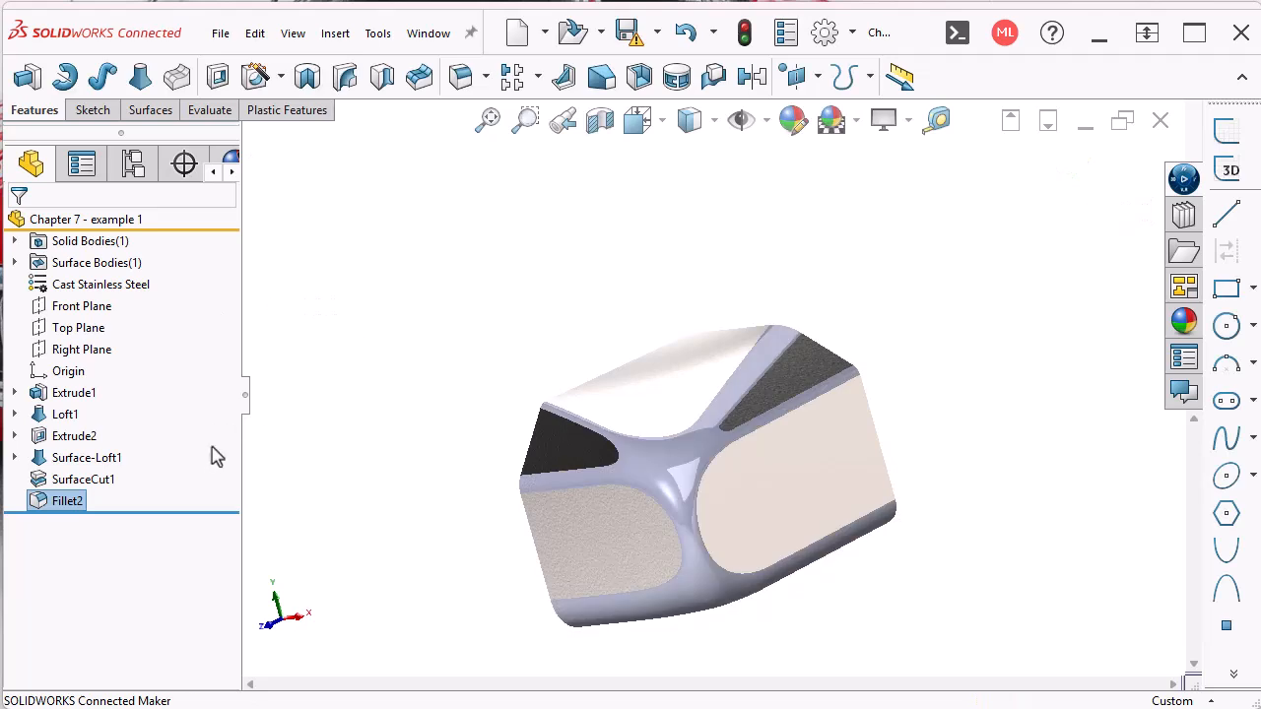
# Roll the model back to before Fillet2 and begin a manual fillet of the variable size type.
pyautogui.moveTo(177, 511); pyautogui.dragTo(168, 490)
pyautogui.moveTo(738, 585)
pyautogui.mouseDown(button='middle')
pyautogui.moveTo(857, 575)
pyautogui.moveTo(698, 431)
pyautogui.mouseUp(button='middle')
pyautogui.click(460, 76)
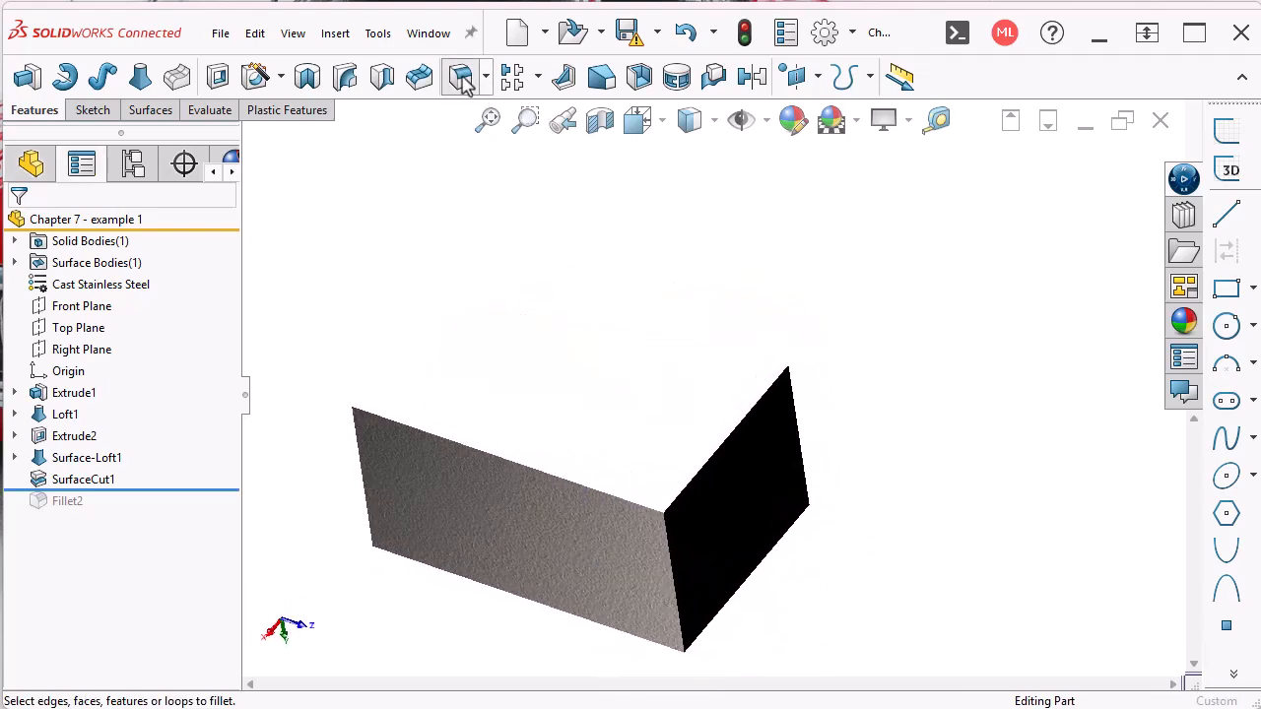
pyautogui.click(86, 255)
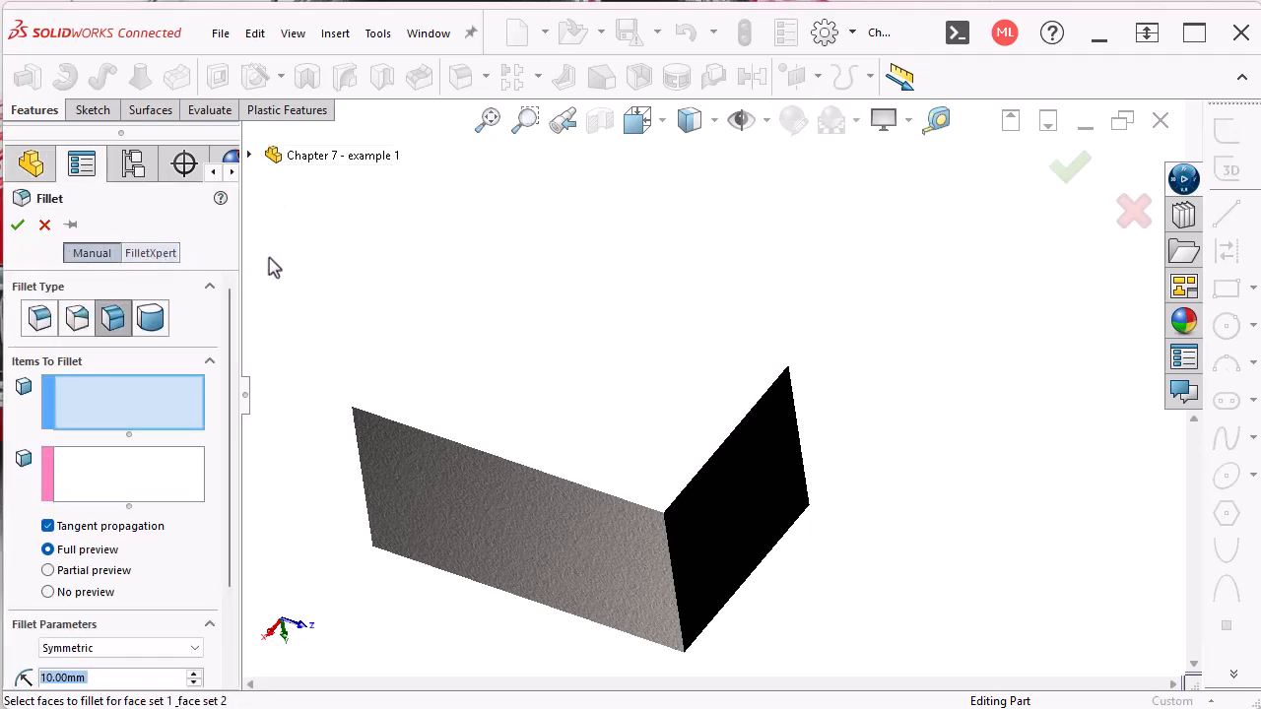
pyautogui.click(78, 325)
# Select the three edges meeting at the bottom corner for the fillet and turn off the selection toolbar display.
pyautogui.moveTo(656, 507); pyautogui.dragTo(631, 505, button='middle')
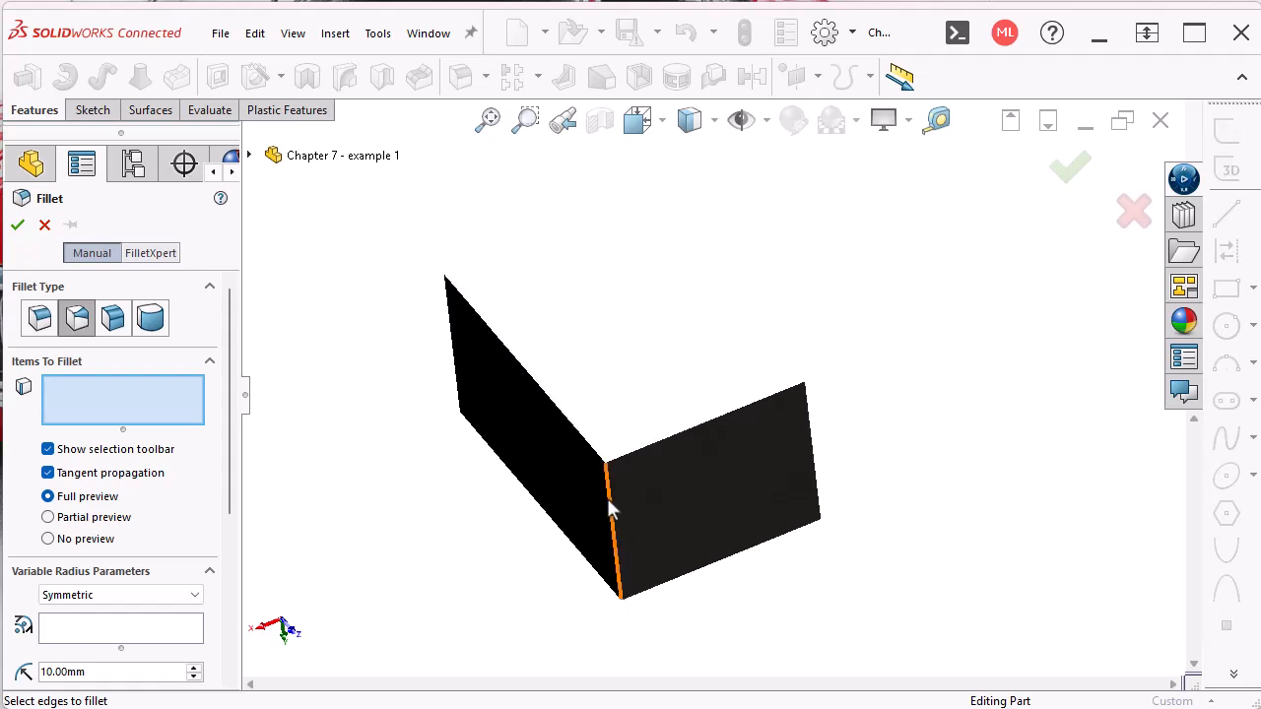
pyautogui.click(609, 498)
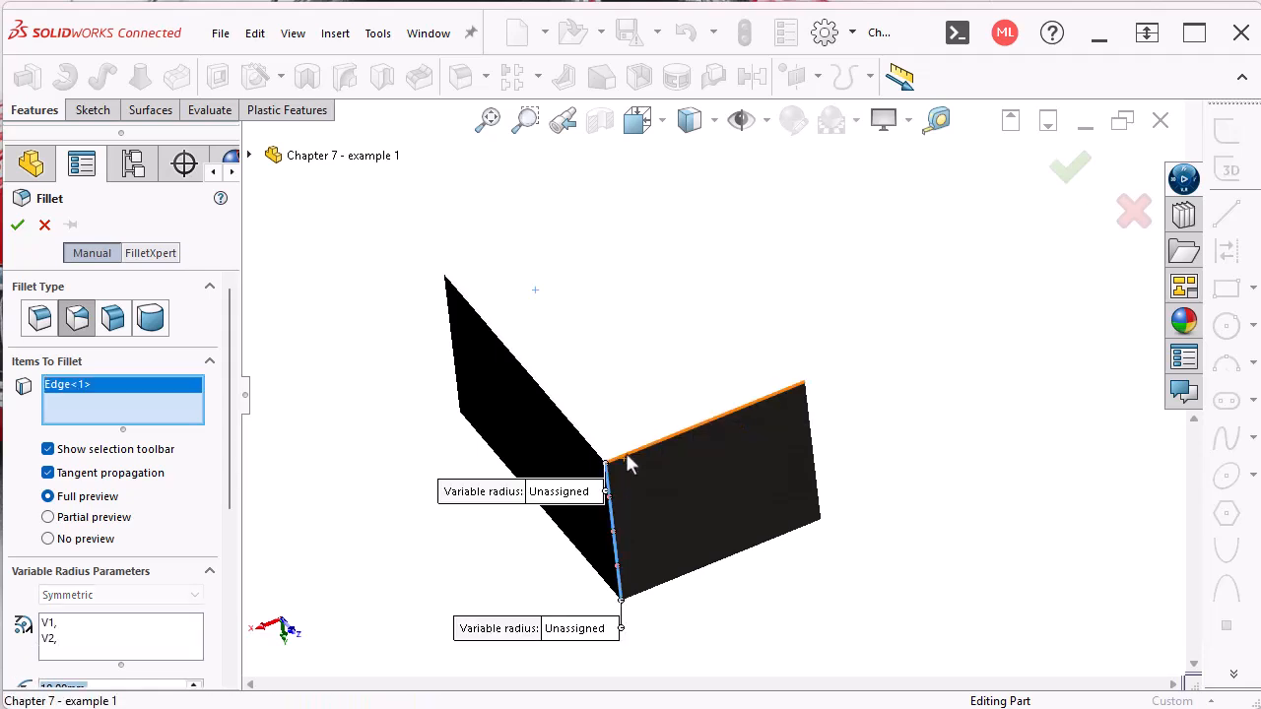
pyautogui.click(625, 455)
pyautogui.click(595, 455)
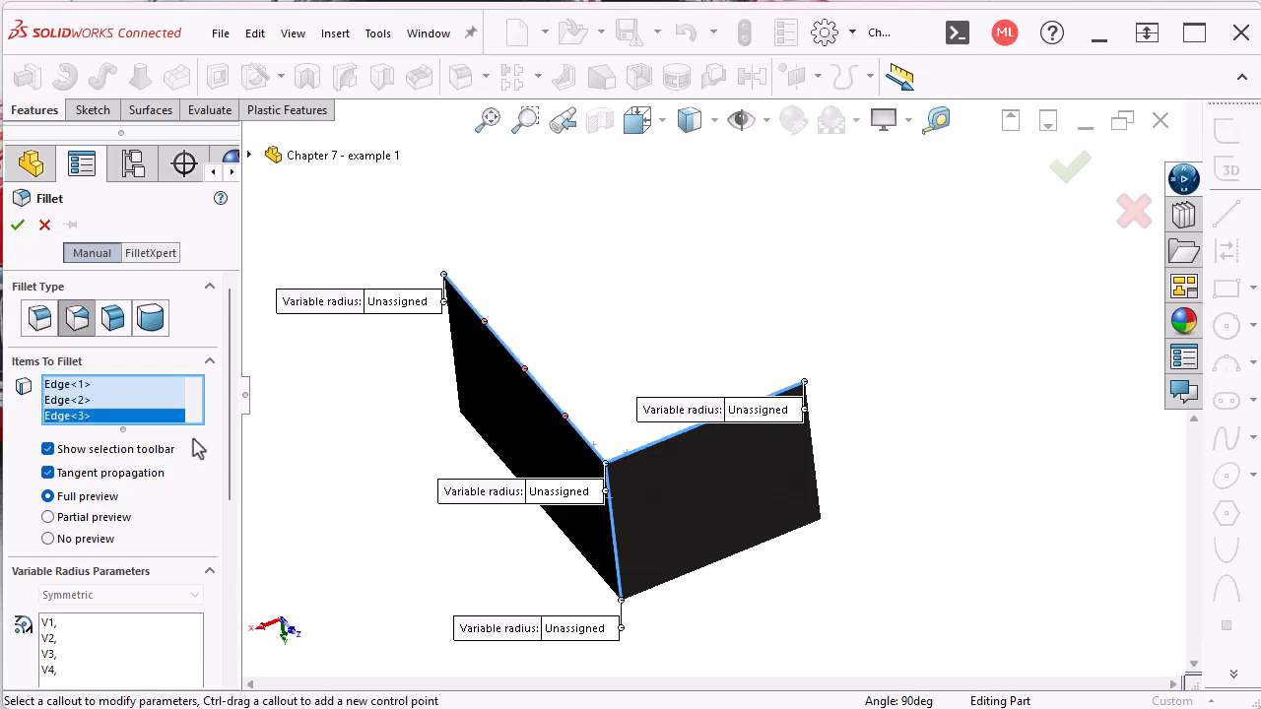
pyautogui.click(108, 453)
# Set the variable radii at the outer ends of the three edges to 10 mm at V2, 5 mm at V3 and 20 mm at V4.
pyautogui.click(566, 629)
pyautogui.write('10')
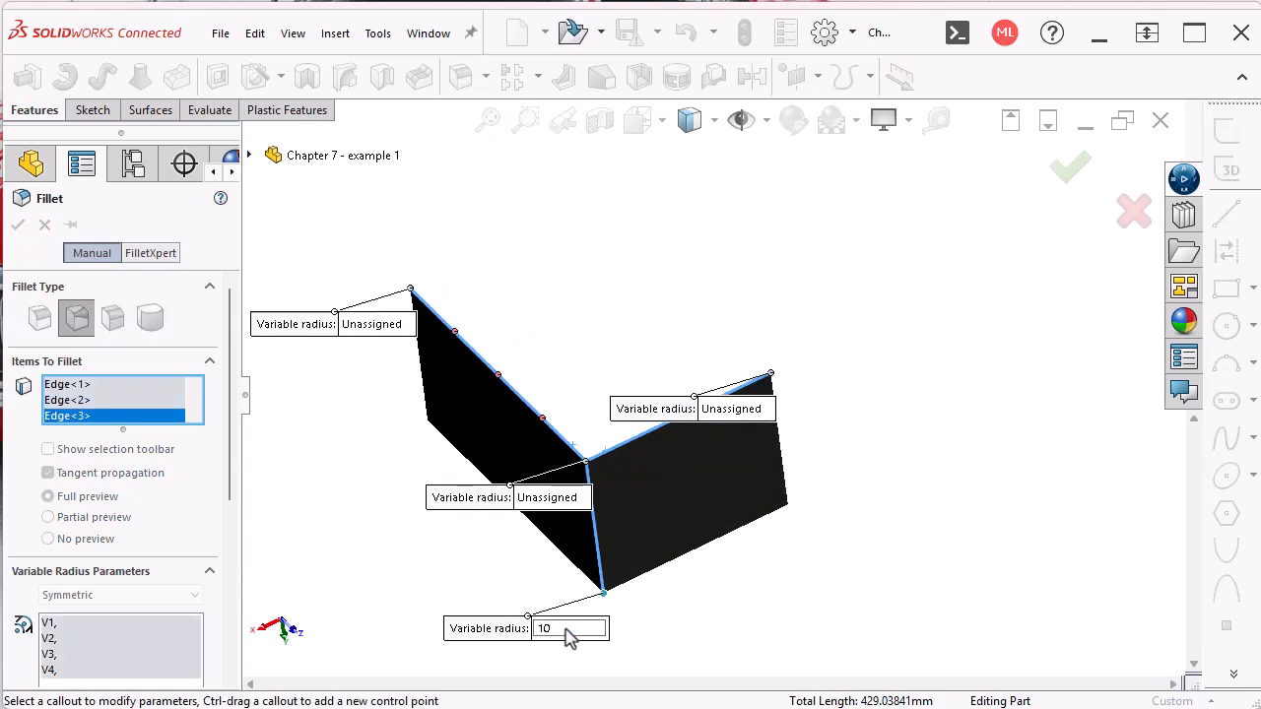
pyautogui.press('Return')
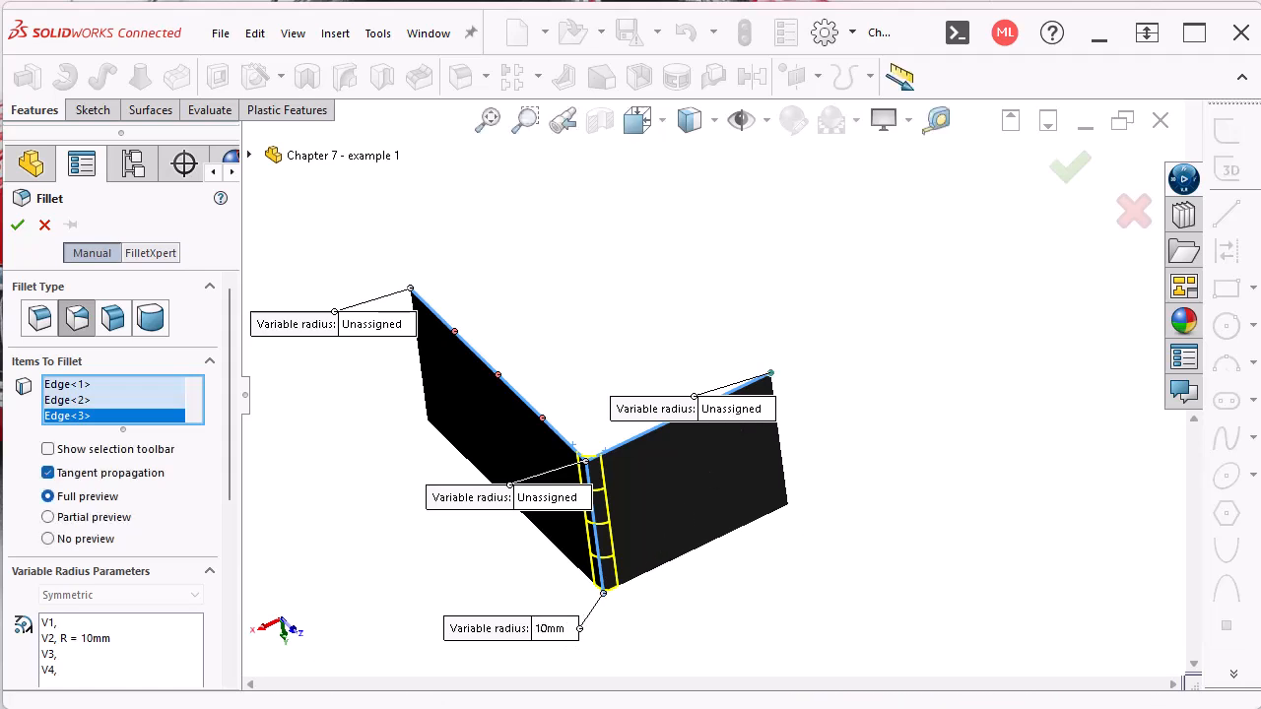
pyautogui.click(733, 409)
pyautogui.write('5')
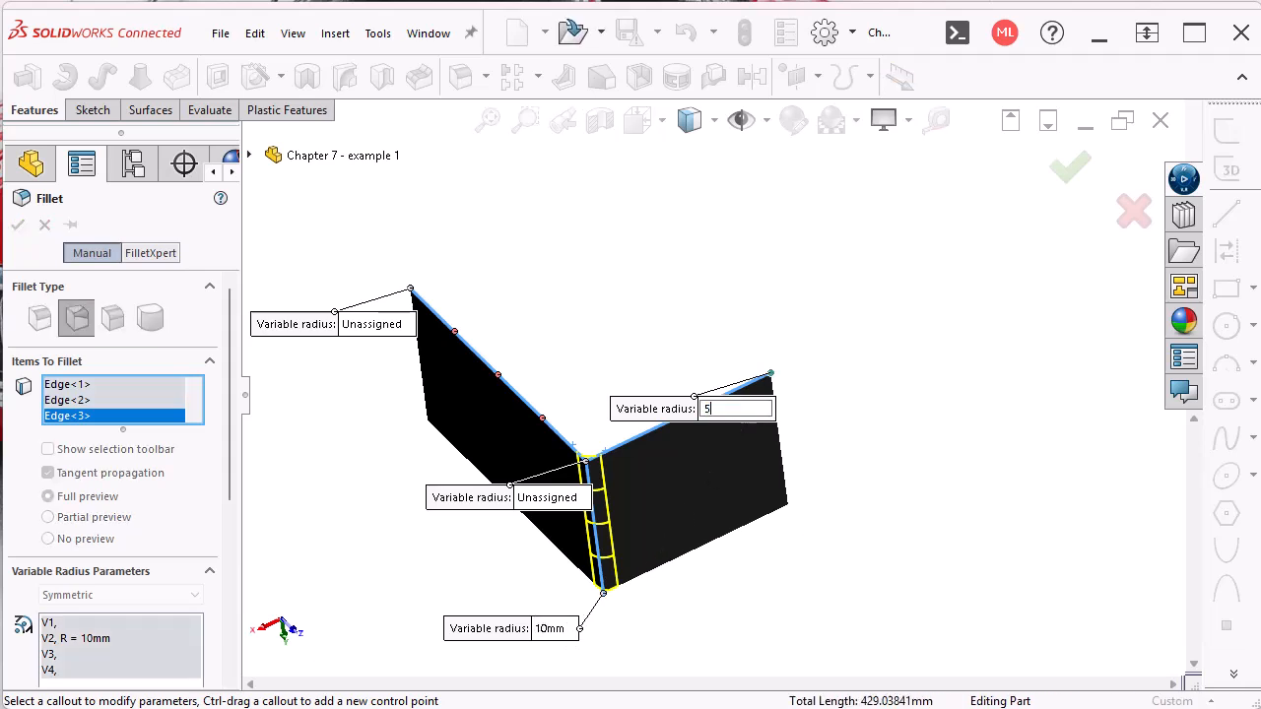
pyautogui.press('Return')
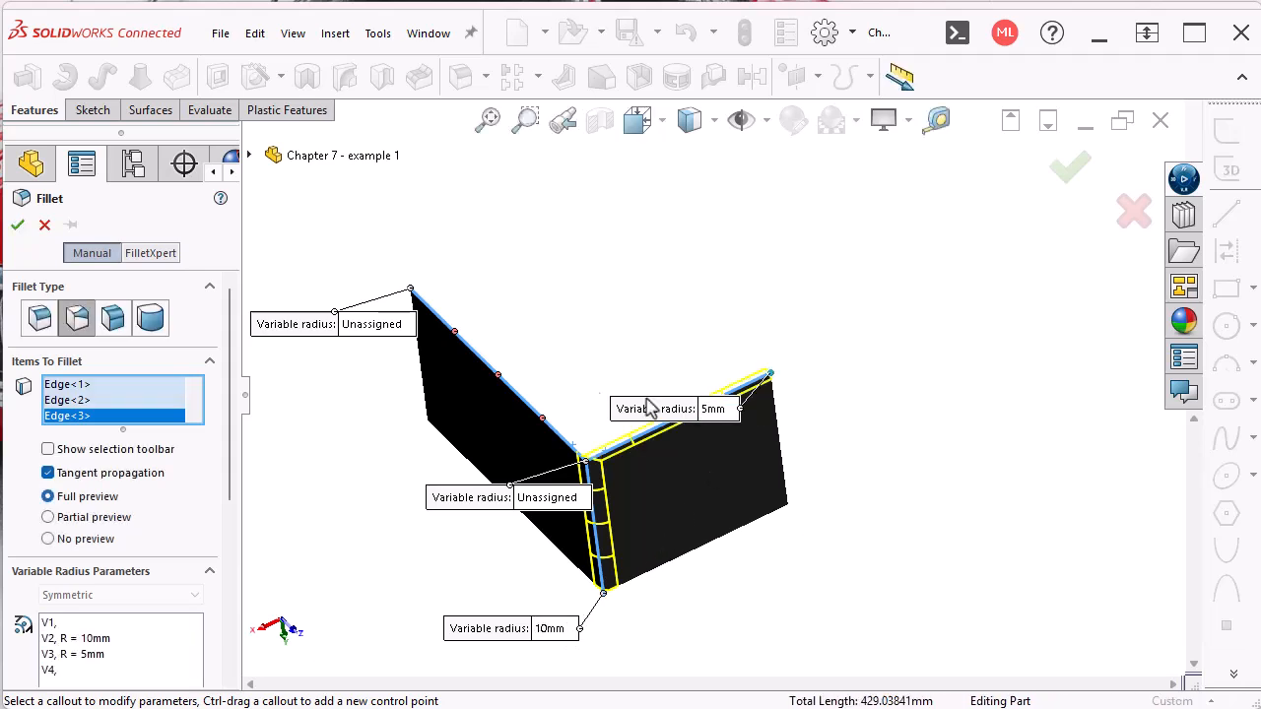
pyautogui.click(364, 325)
pyautogui.write('20')
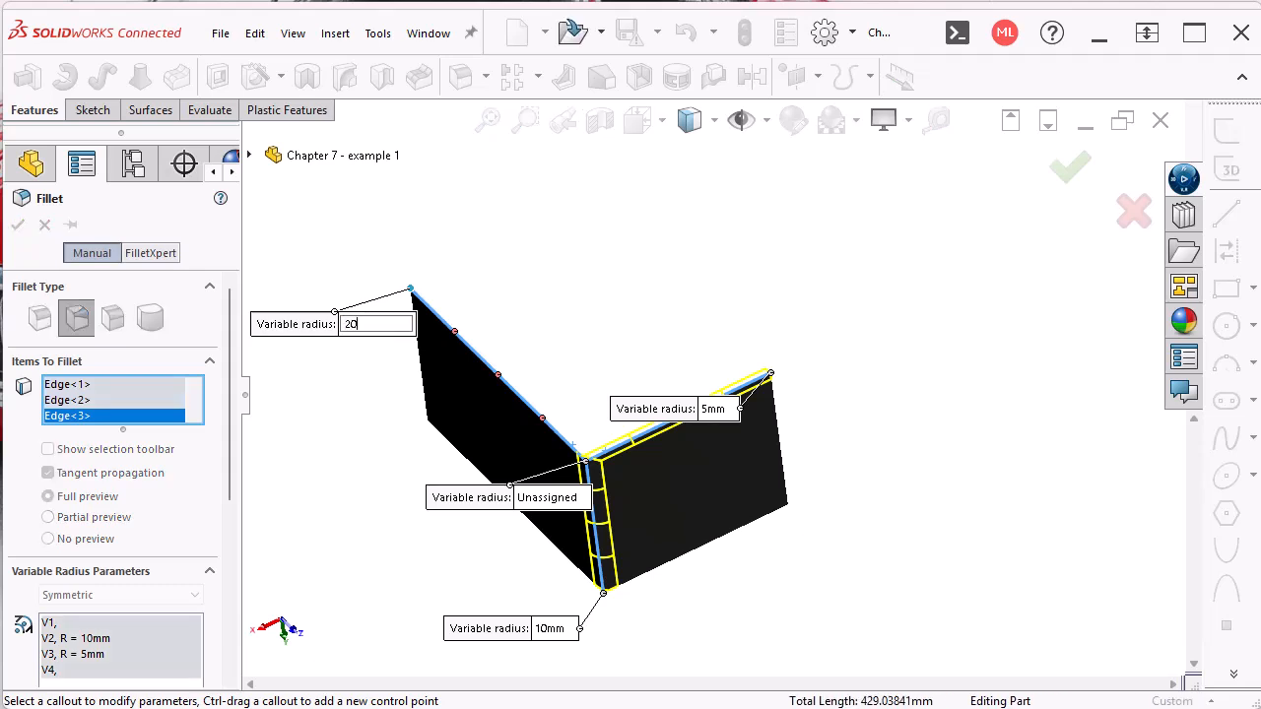
pyautogui.press('Return')
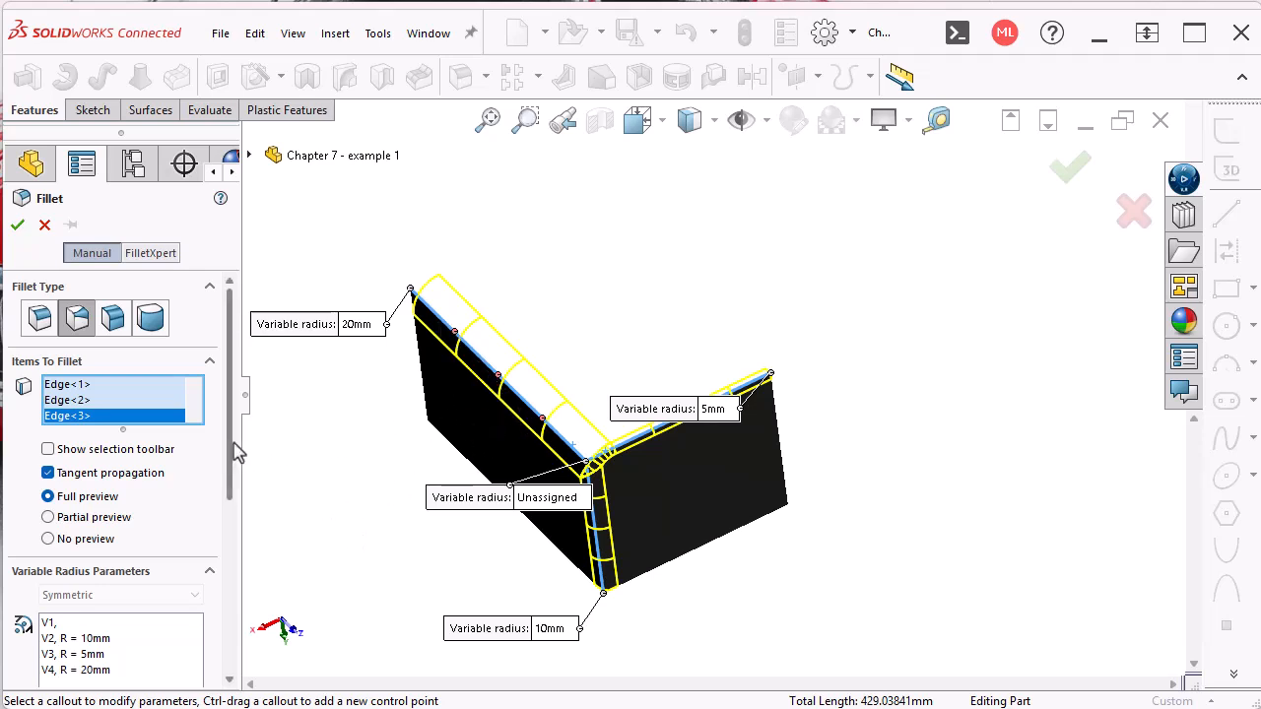
# Add the corner vertex shared by the three edges as a setback vertex and move its setback callout clear of the corner.
pyautogui.moveTo(228, 449); pyautogui.dragTo(228, 655)
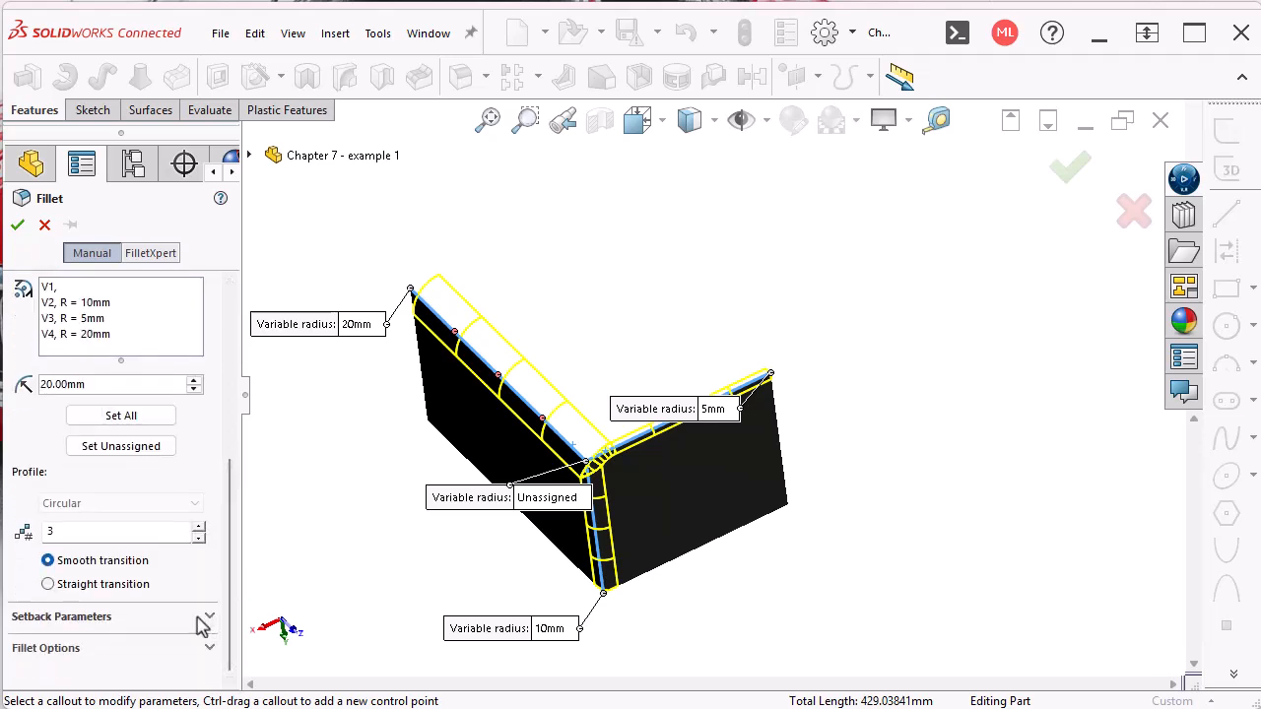
pyautogui.click(209, 617)
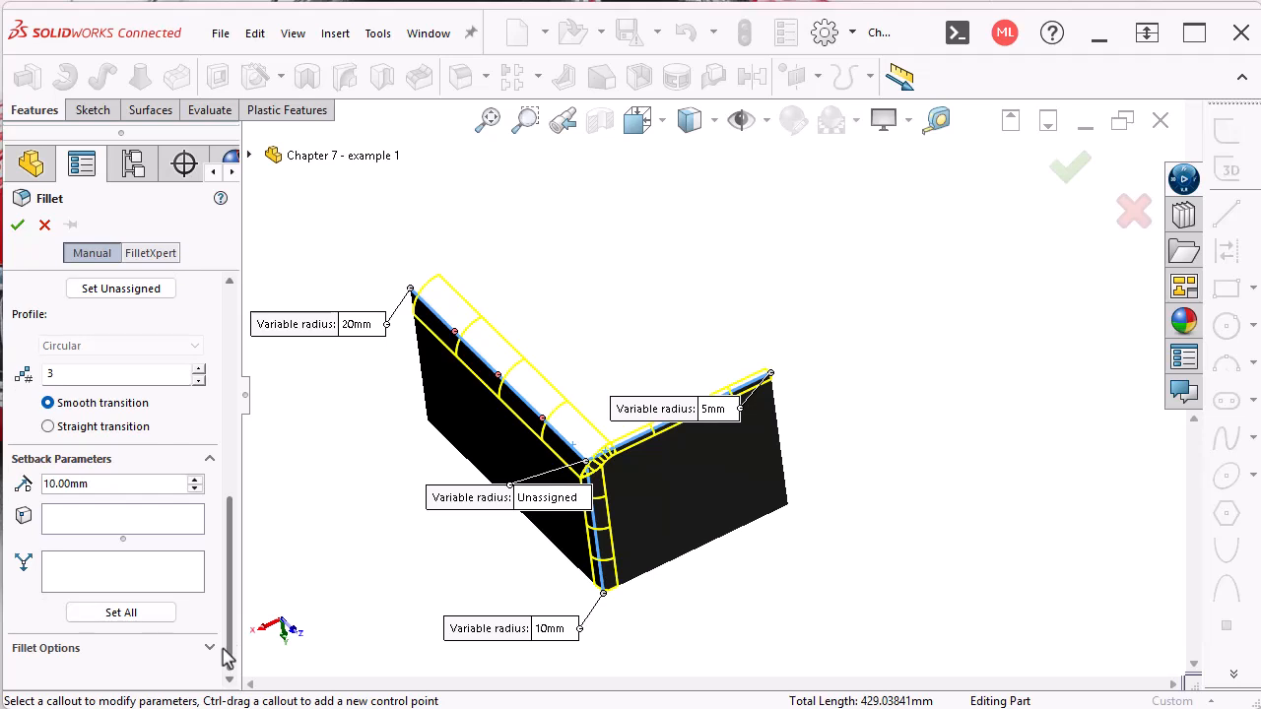
pyautogui.click(105, 522)
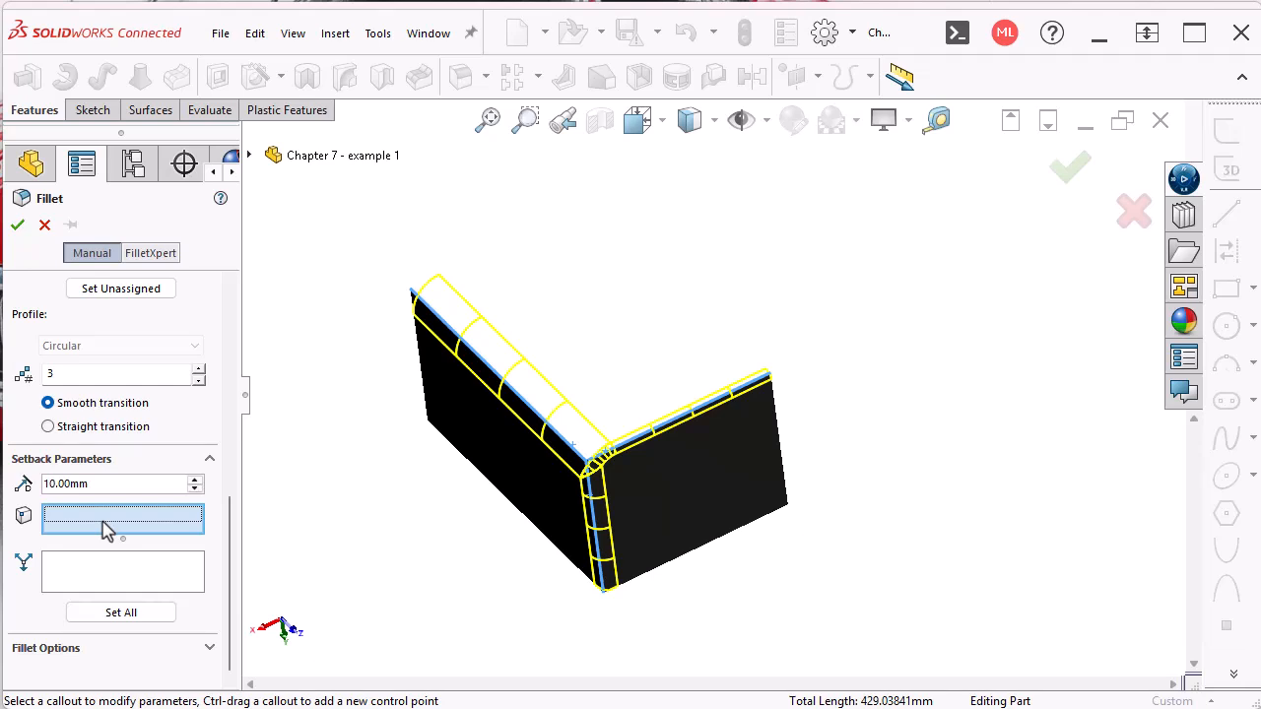
pyautogui.click(590, 472)
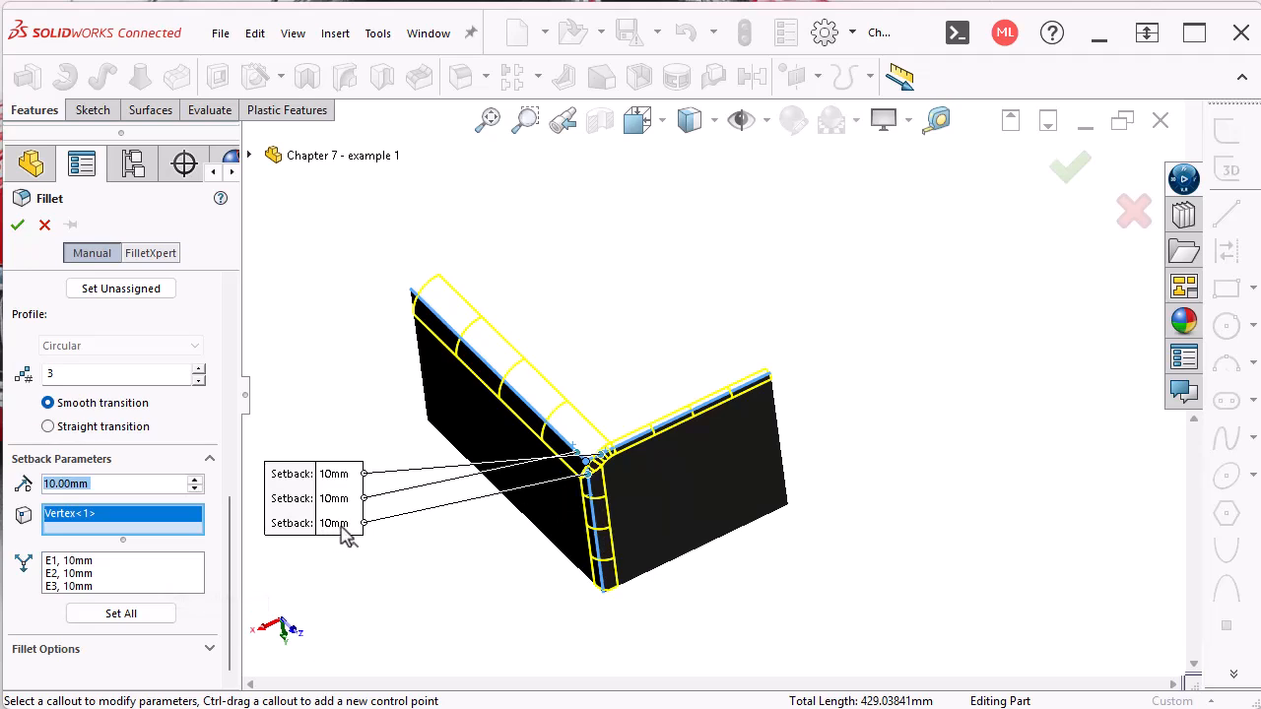
pyautogui.moveTo(290, 515); pyautogui.dragTo(386, 598)
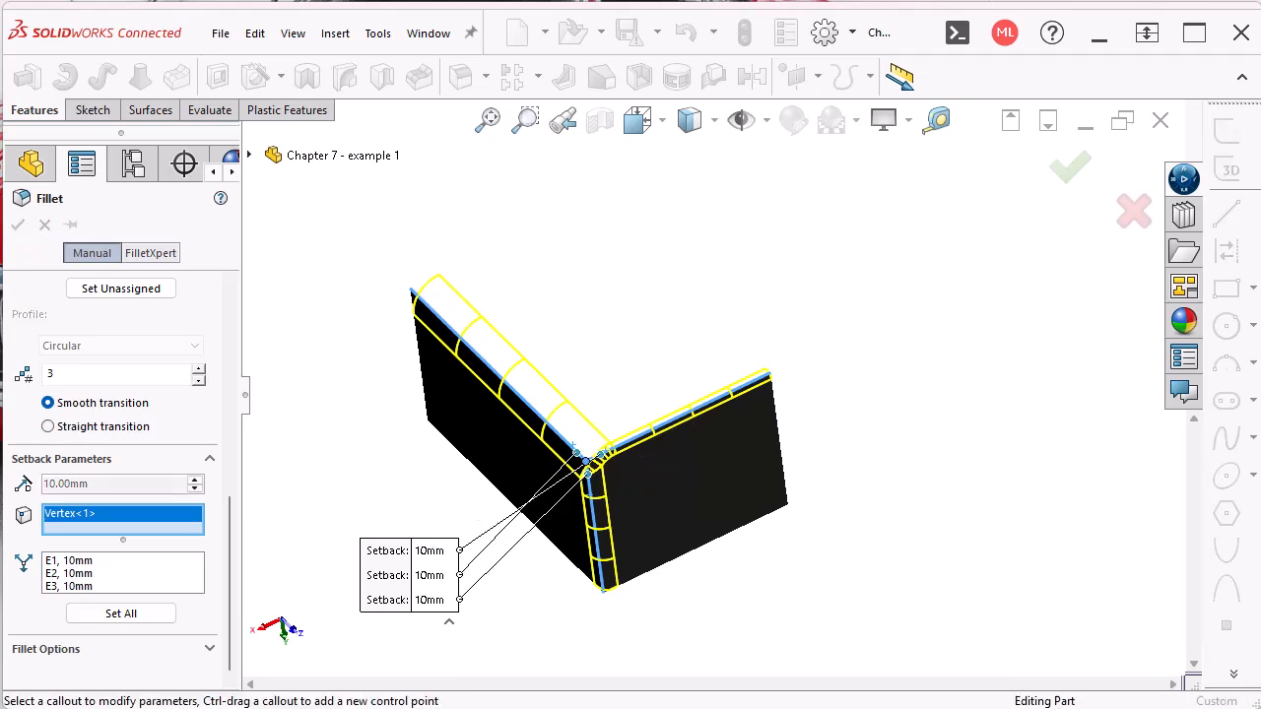
# Set the corner's setback distances to 25 mm for E1, 50 mm for E2 and 30 mm for E3.
pyautogui.click(431, 551)
pyautogui.write('25')
pyautogui.press('Return')
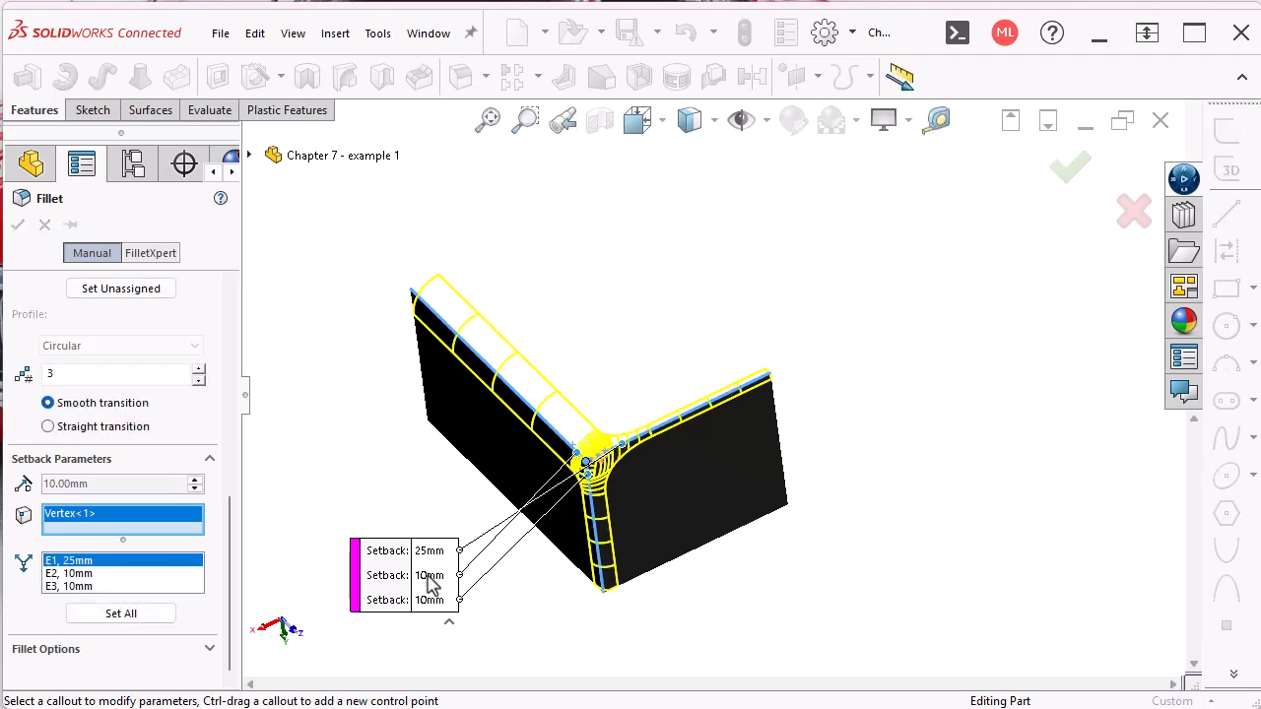
pyautogui.click(430, 579)
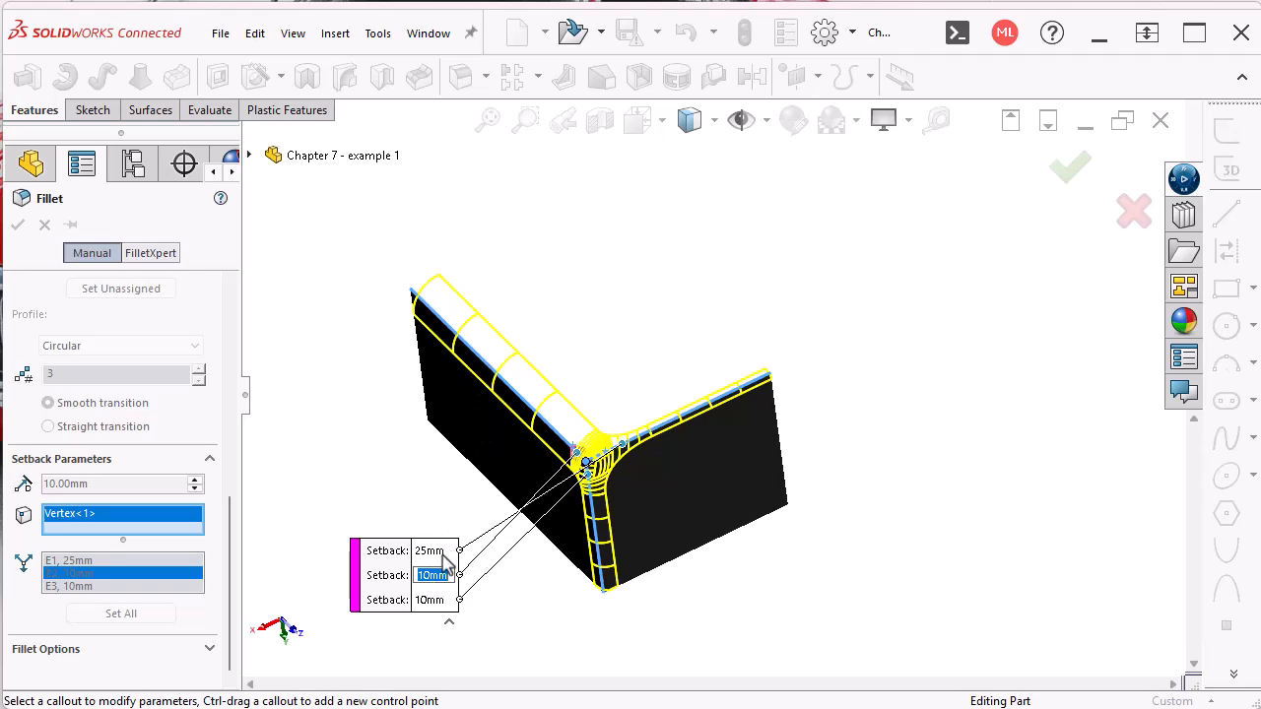
pyautogui.write('50')
pyautogui.press('Return')
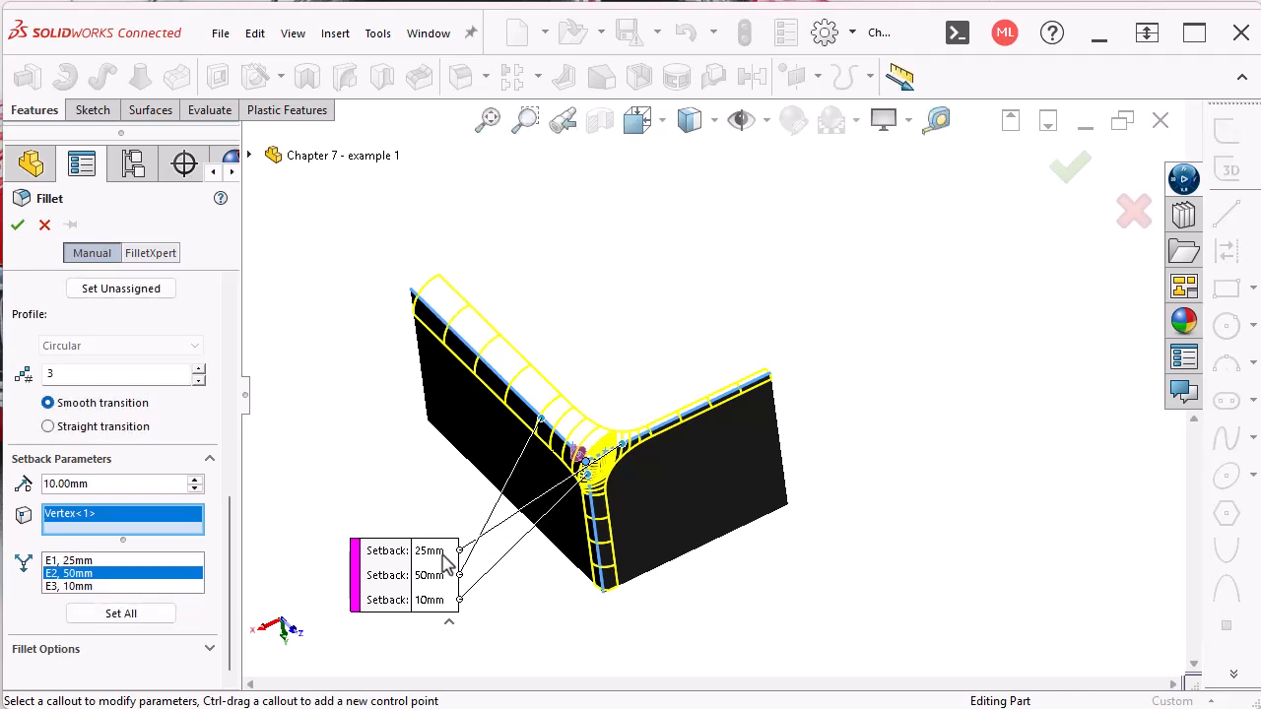
pyautogui.scroll(1, 453, 601)
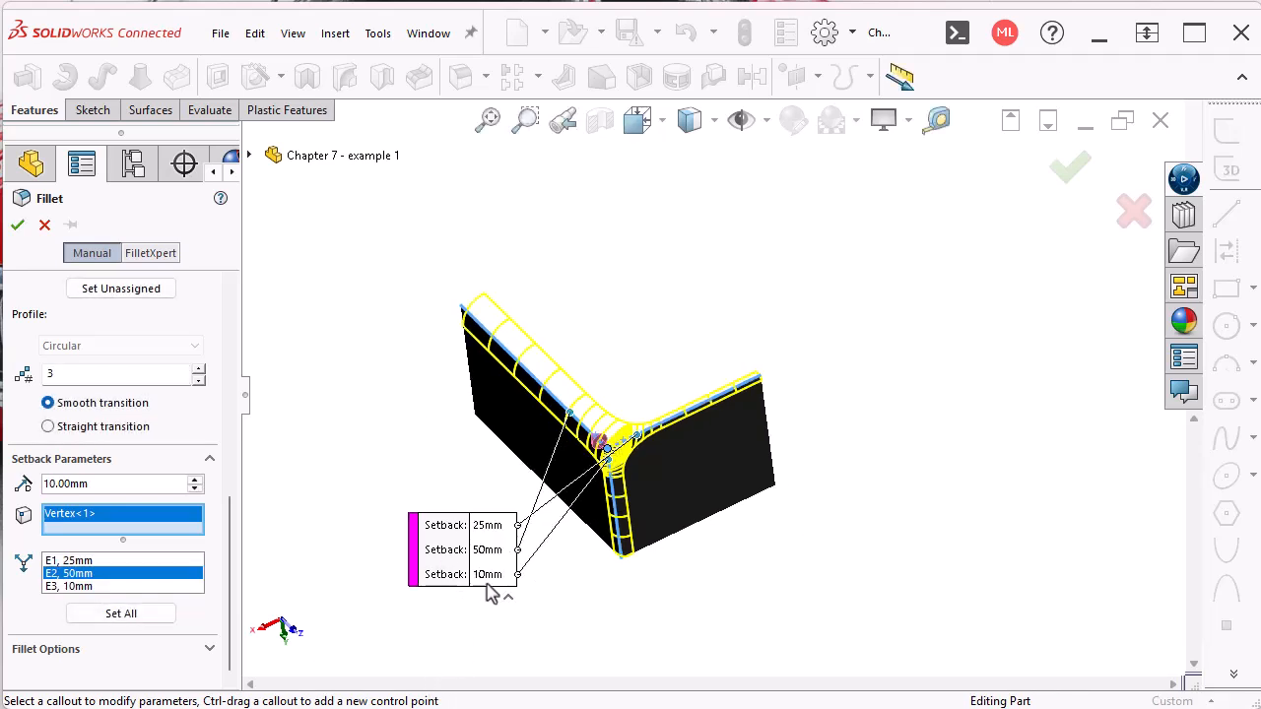
pyautogui.click(493, 575)
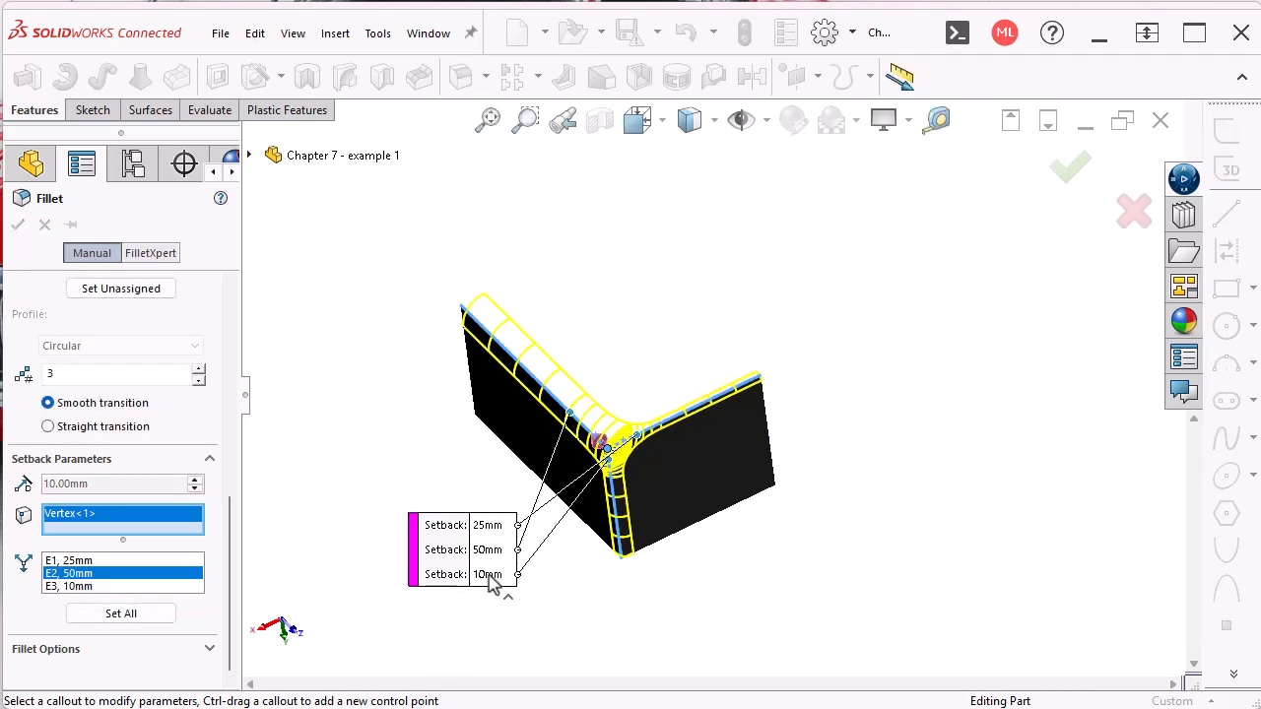
pyautogui.write('30')
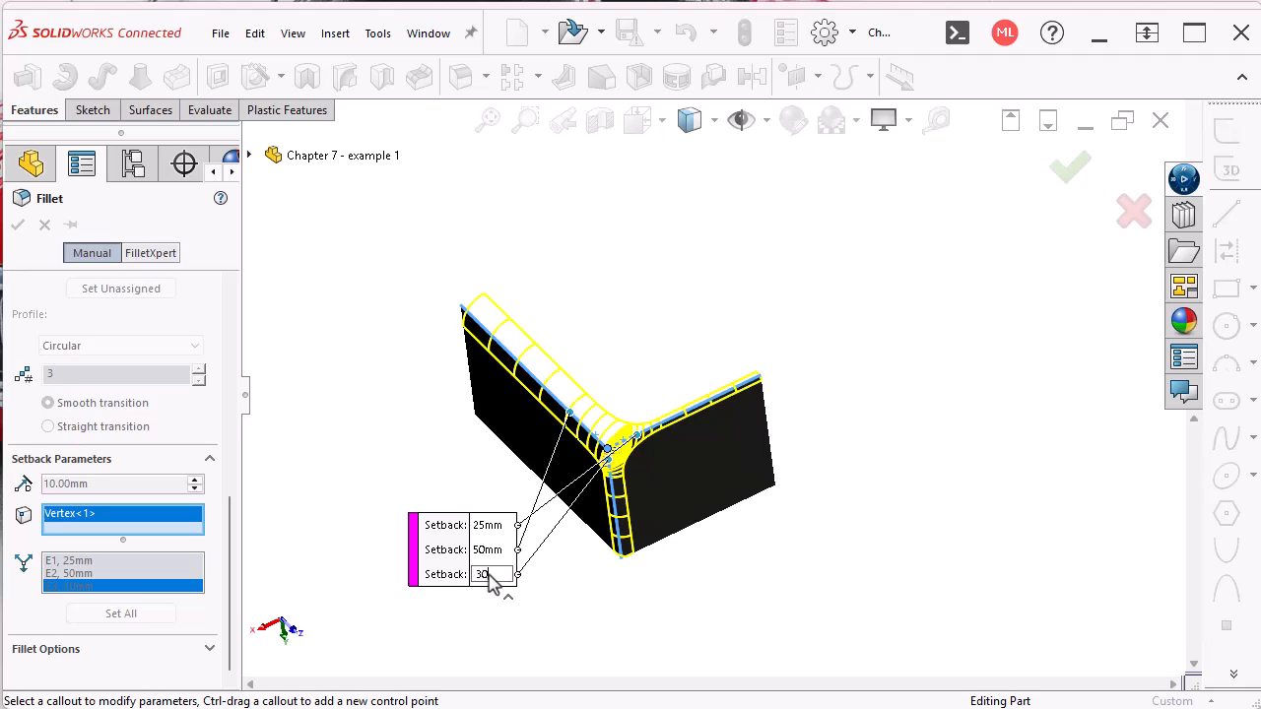
pyautogui.press('Return')
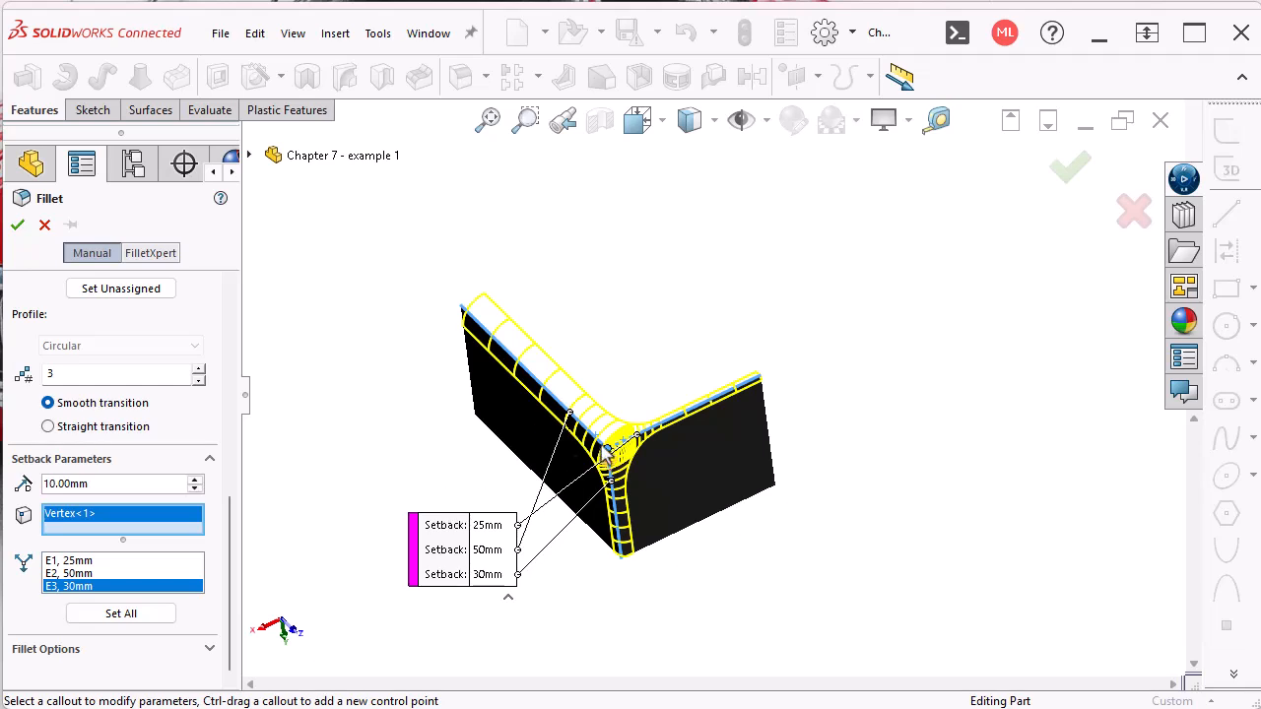
# Add a control point at 75% along the edge ending at V2 and set its radius to 15 mm.
pyautogui.scroll(-3, 623, 463)
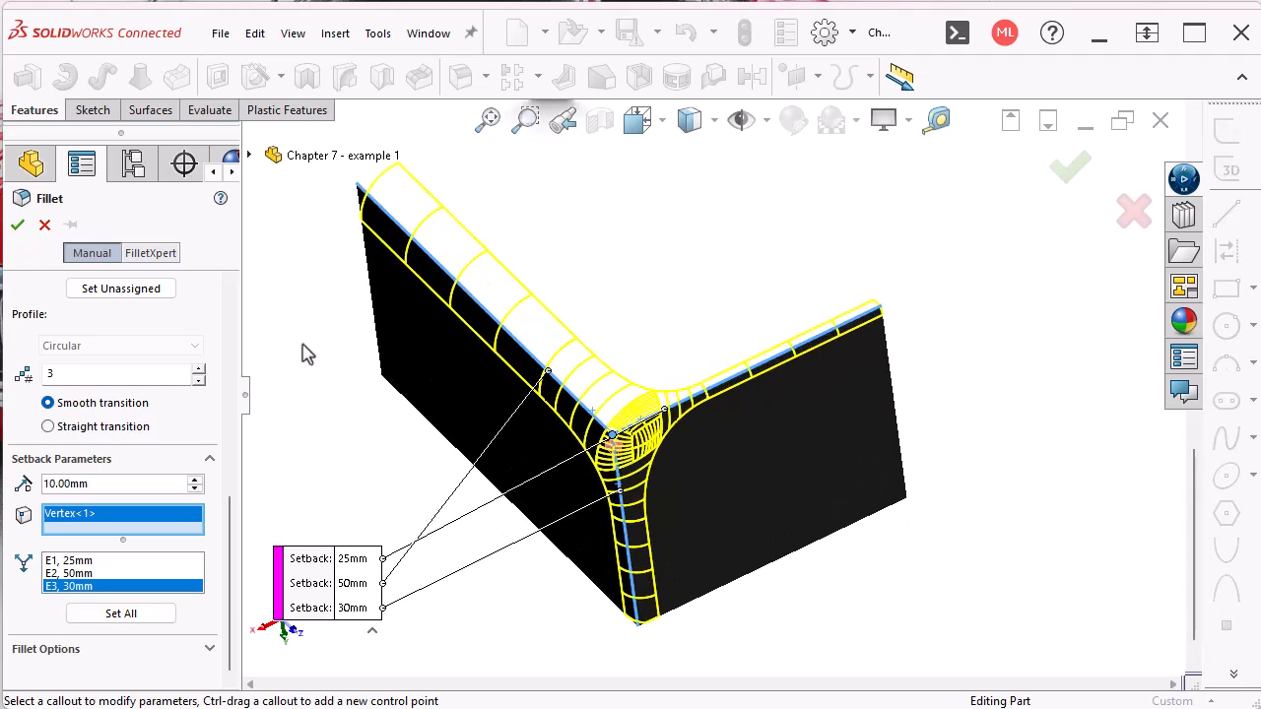
pyautogui.moveTo(230, 522); pyautogui.dragTo(243, 293)
pyautogui.click(61, 385)
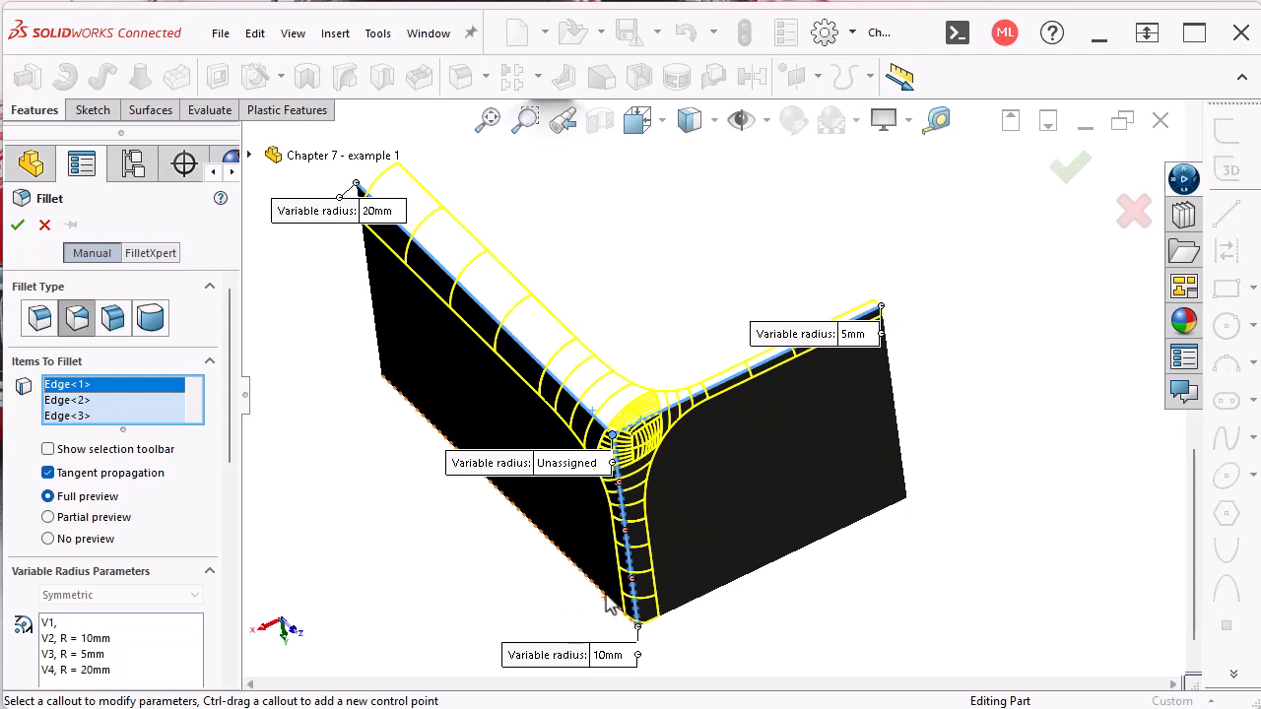
pyautogui.click(635, 588)
pyautogui.scroll(-2, 659, 636)
pyautogui.click(661, 630)
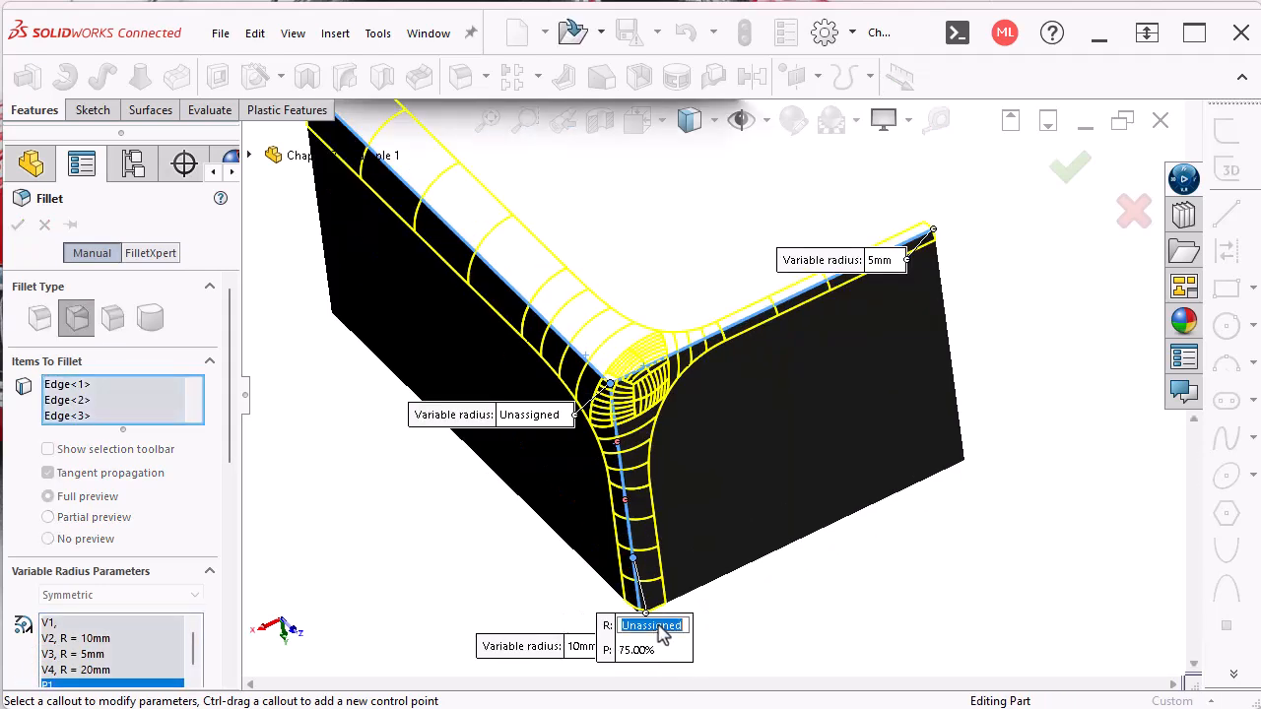
pyautogui.write('15')
pyautogui.press('Return')
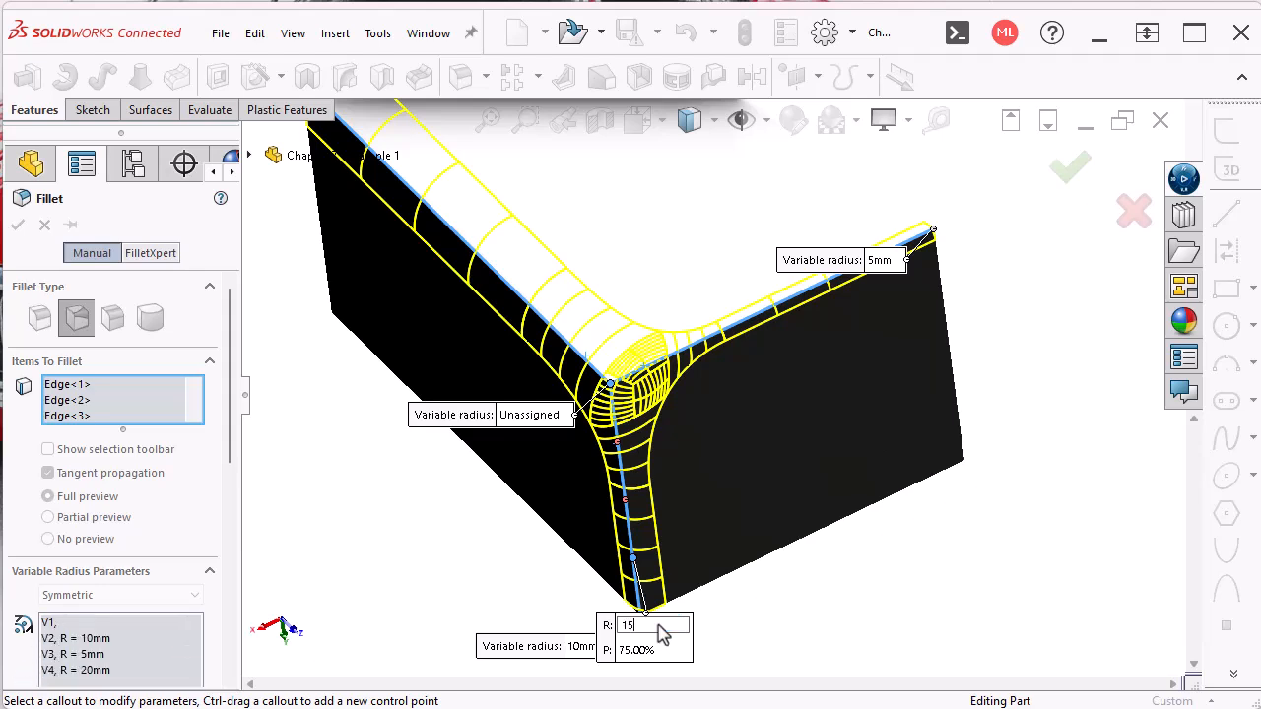
# Add a control point at 50% along the edge ending at V2 and set its radius to 20 mm.
pyautogui.click(624, 506)
pyautogui.scroll(-2, 624, 506)
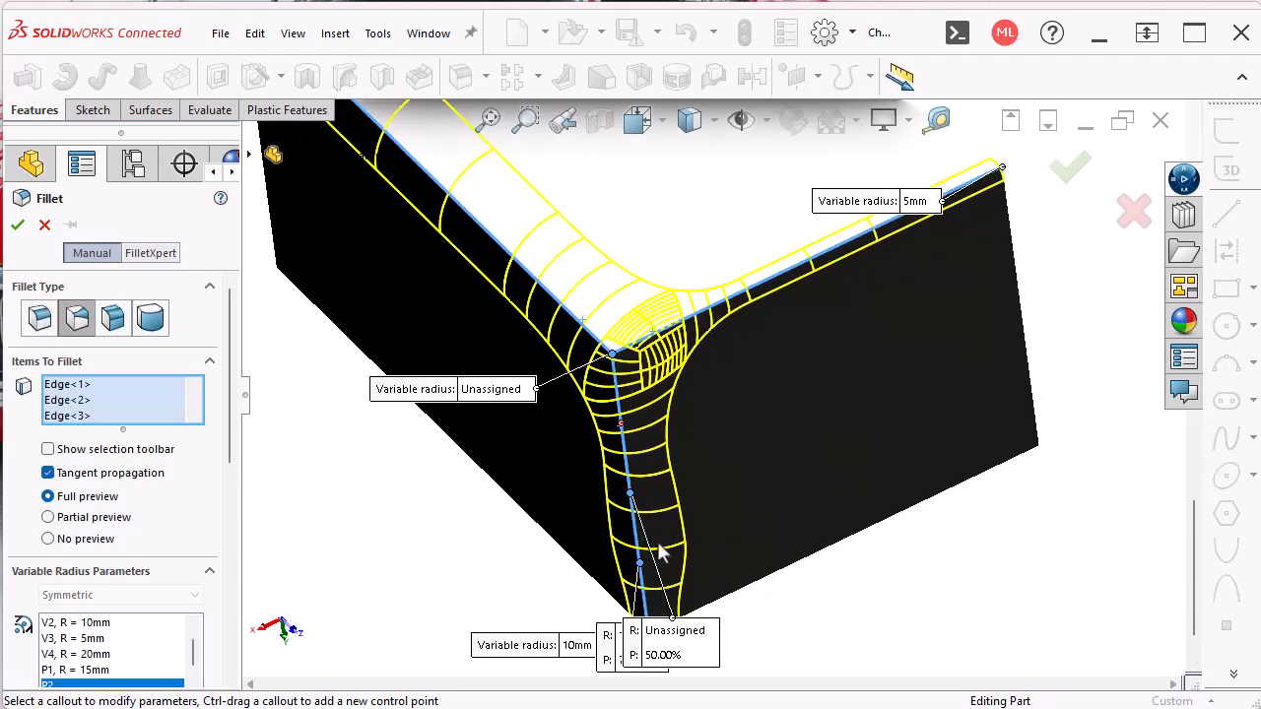
pyautogui.click(678, 633)
pyautogui.write('20')
pyautogui.press('Return')
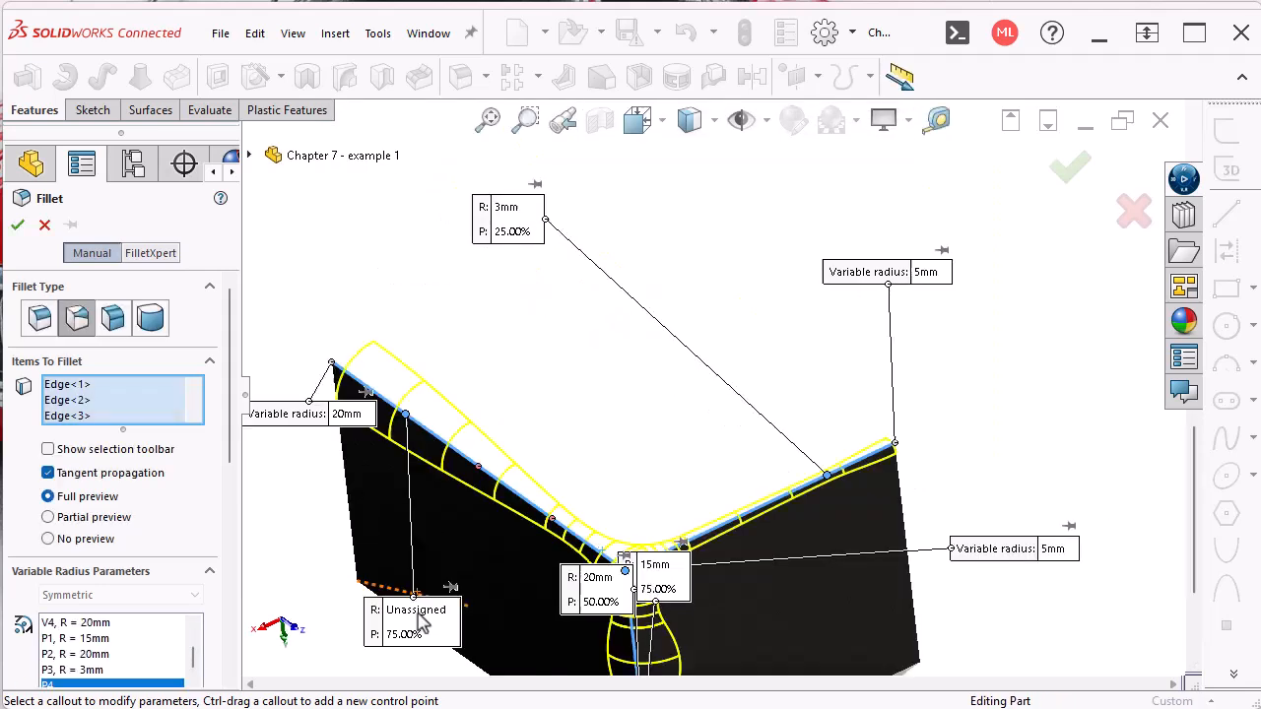
# Set the radius of the 75% control point on the edge ending at V4 to 25 mm.
pyautogui.click(418, 612)
pyautogui.write('25')
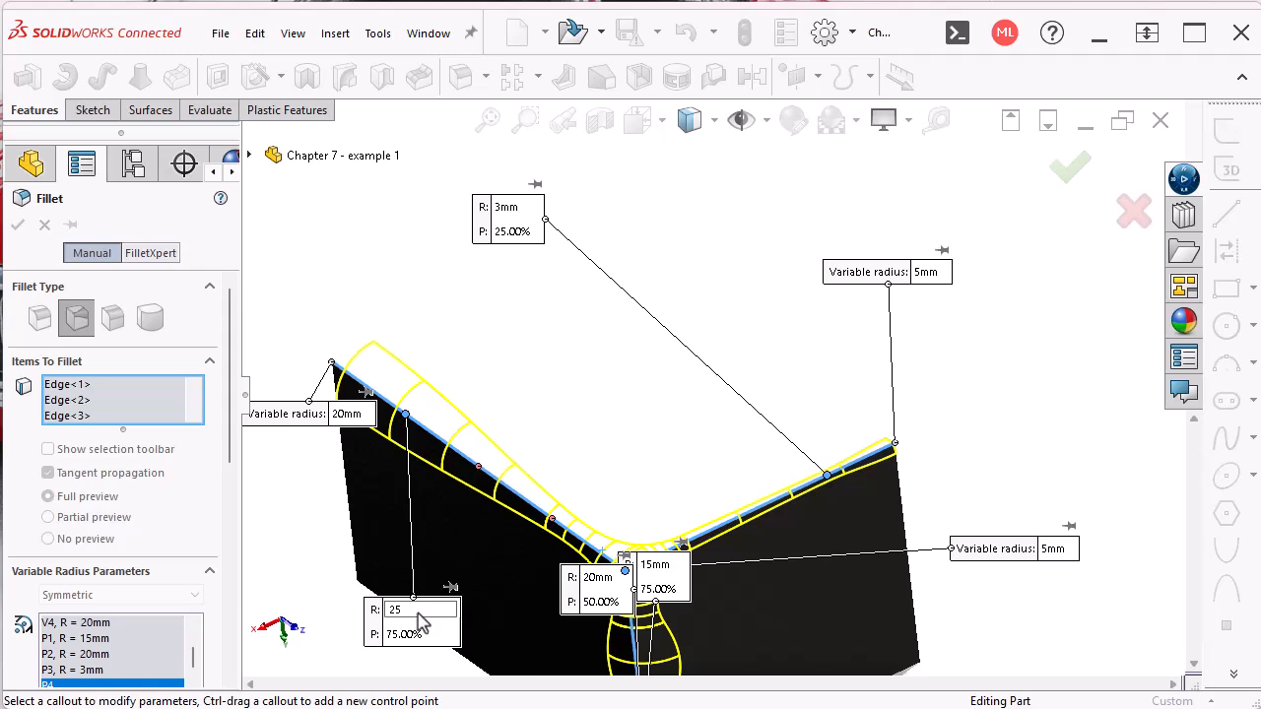
pyautogui.press('Return')
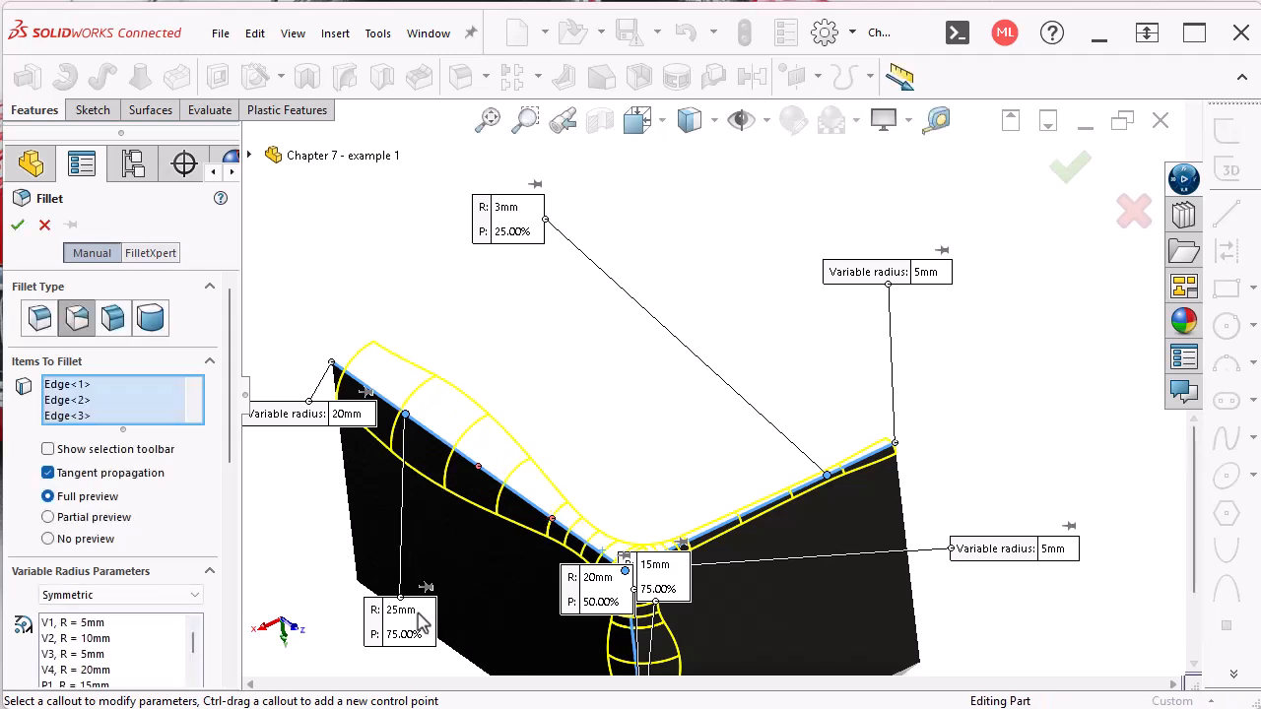
# Add a 50% control point with a 30 mm radius on the edge ending at V4 and accept the variable fillet.
pyautogui.click(478, 467)
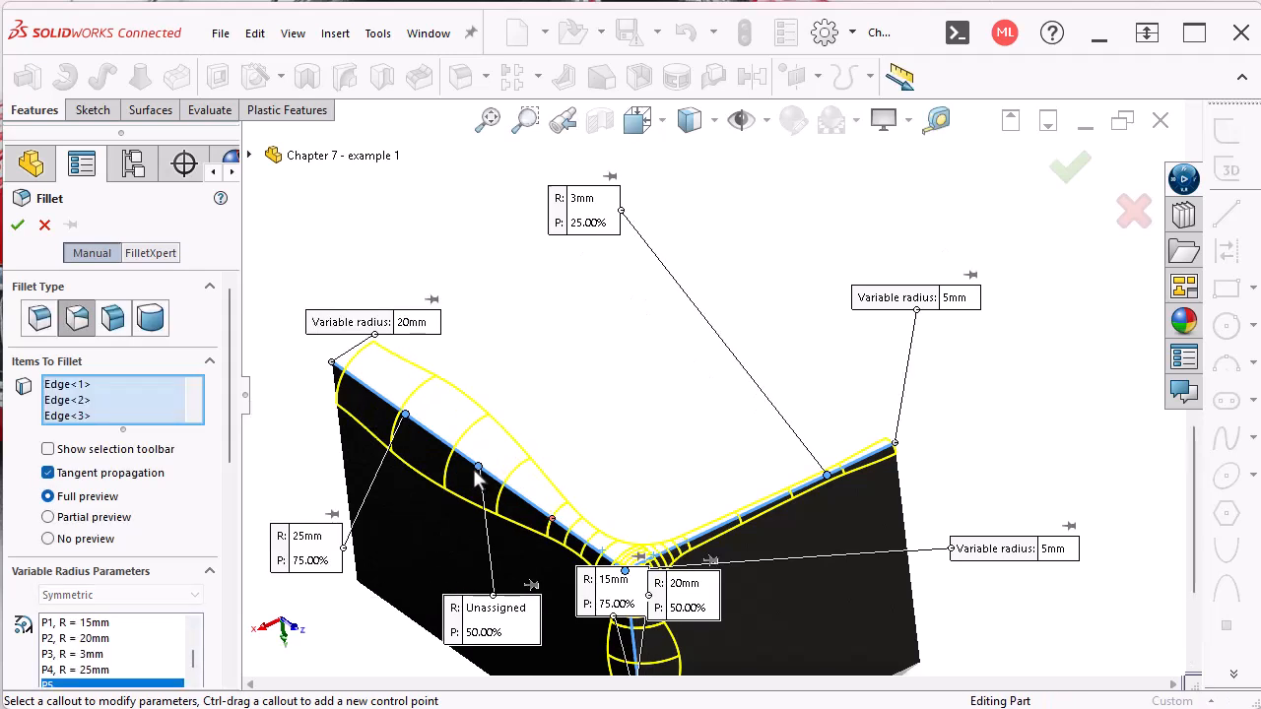
pyautogui.click(496, 609)
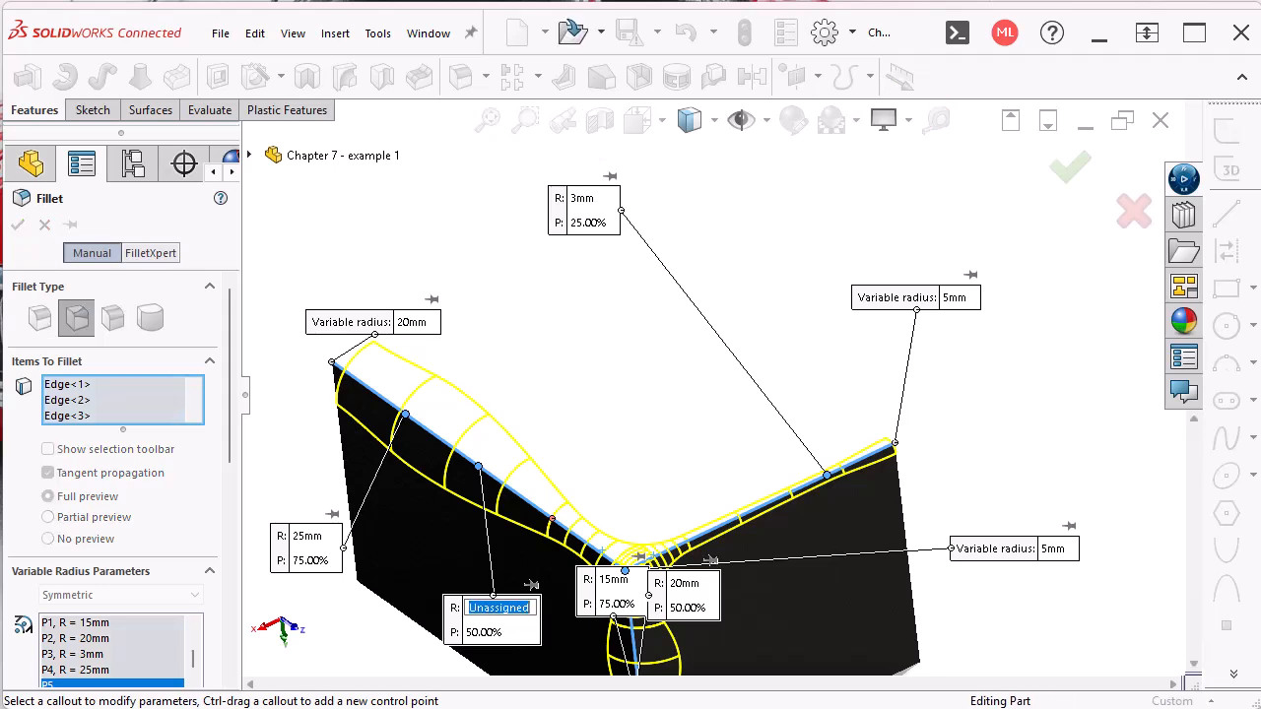
pyautogui.write('30')
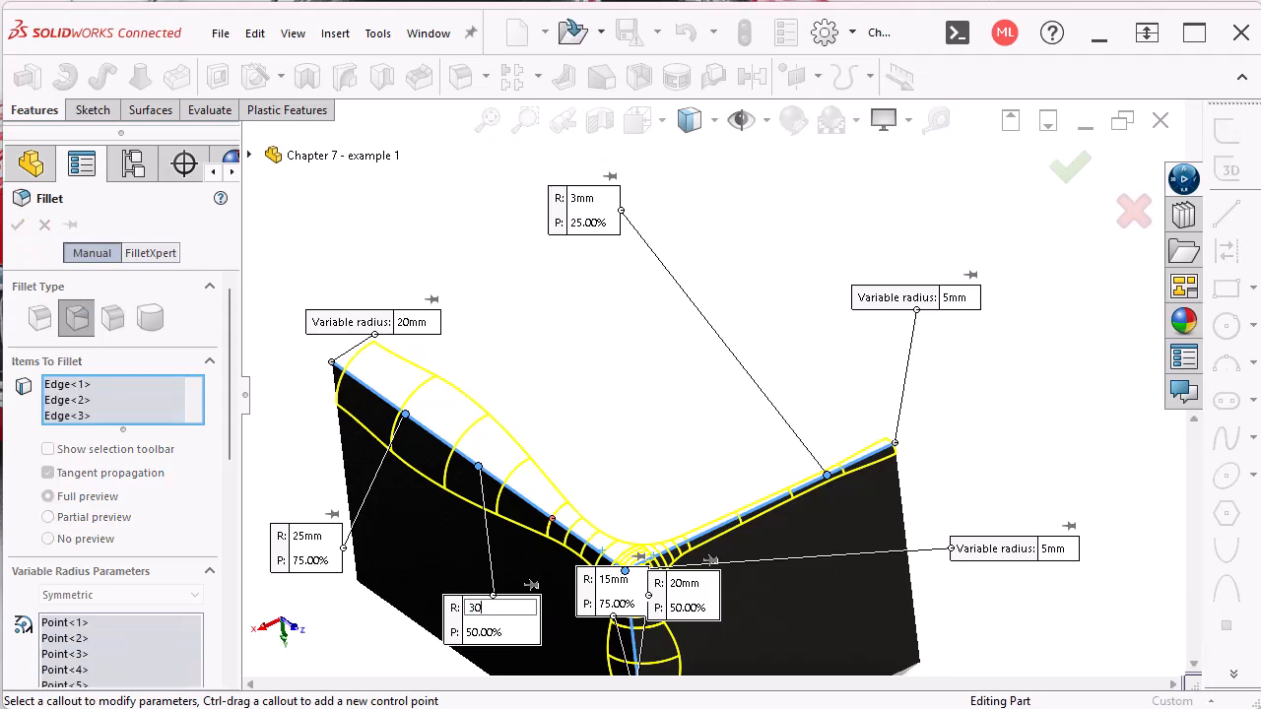
pyautogui.press('Return')
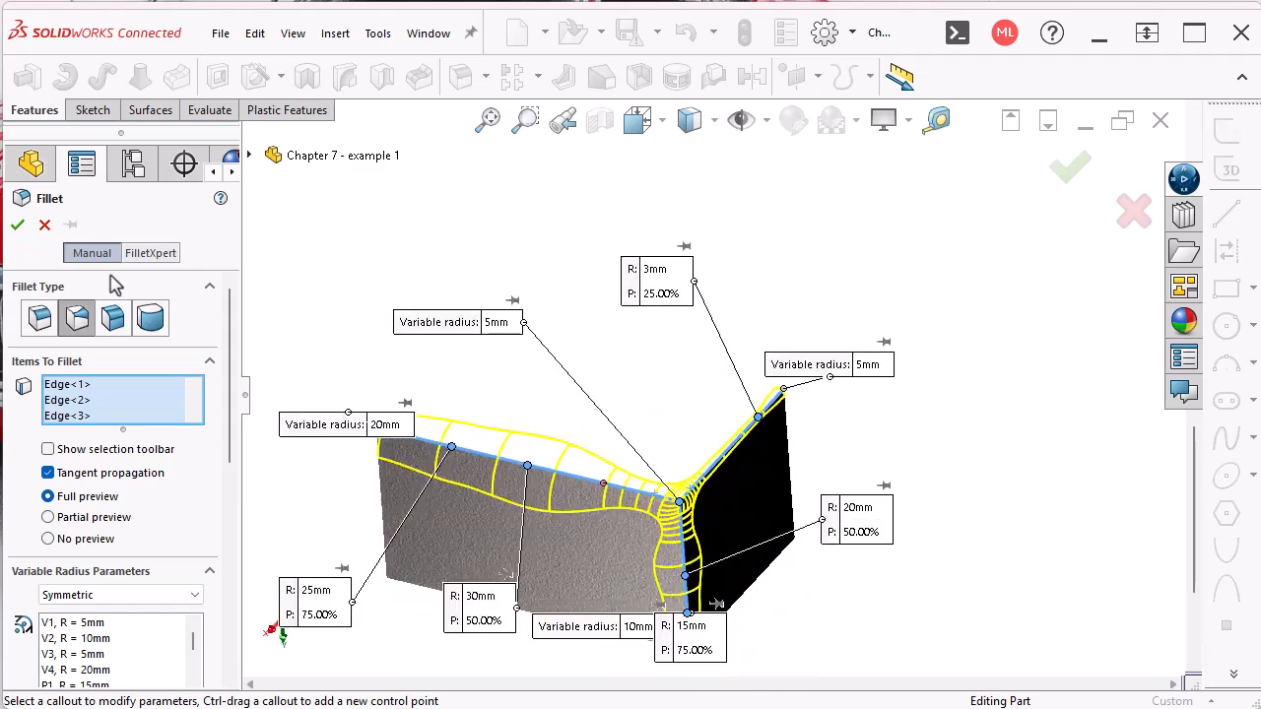
pyautogui.click(17, 227)
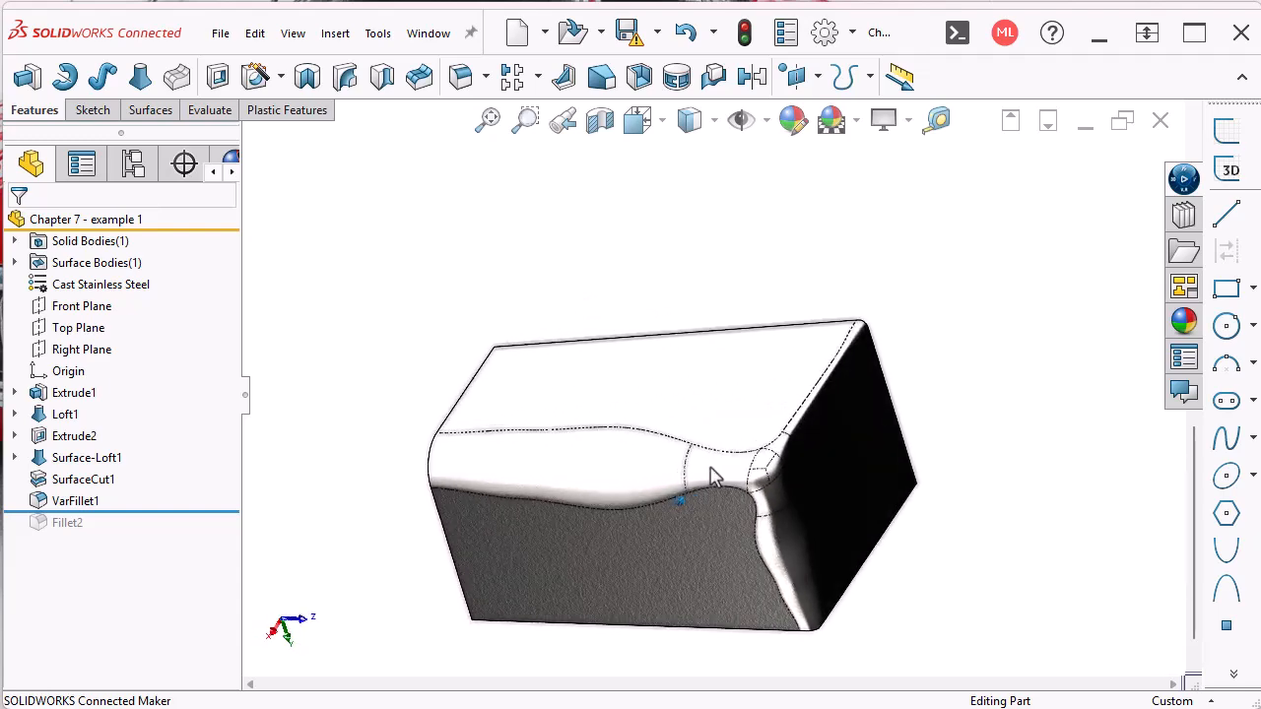
# Highlight the setback boundary edge on each of the three fillet branches in turn, then clear the selection.
pyautogui.click(706, 481)
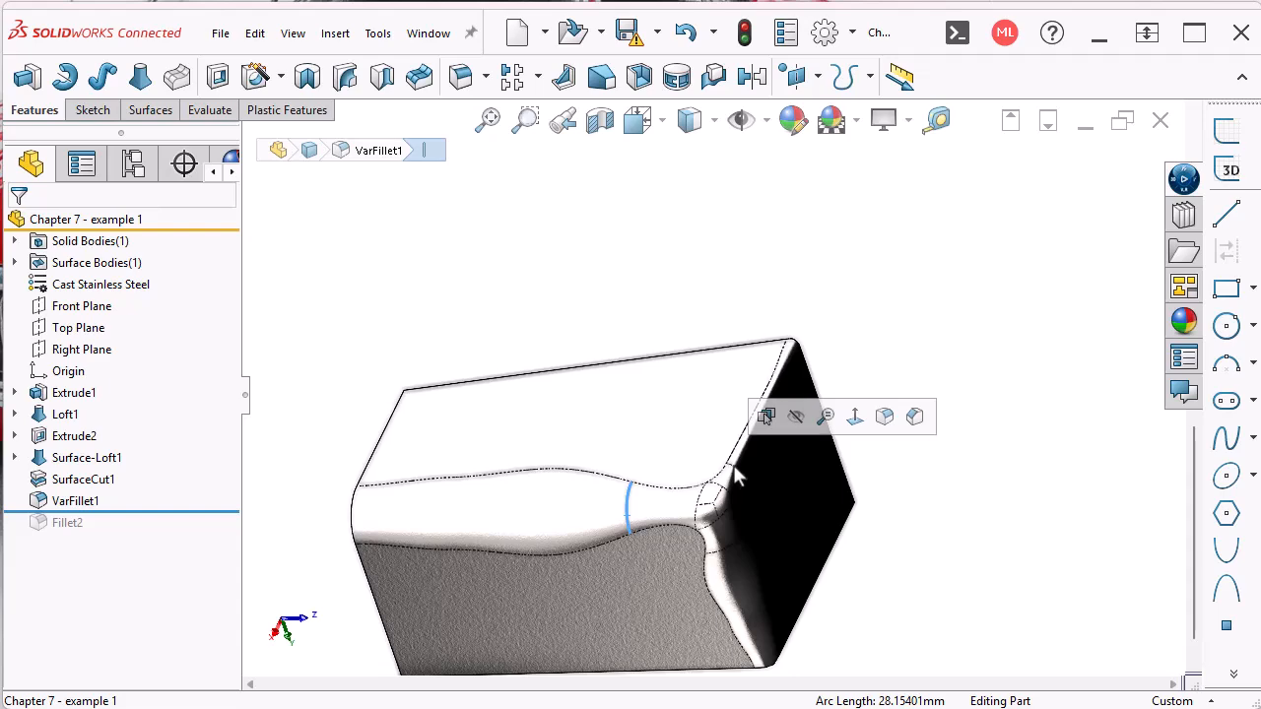
pyautogui.click(733, 464)
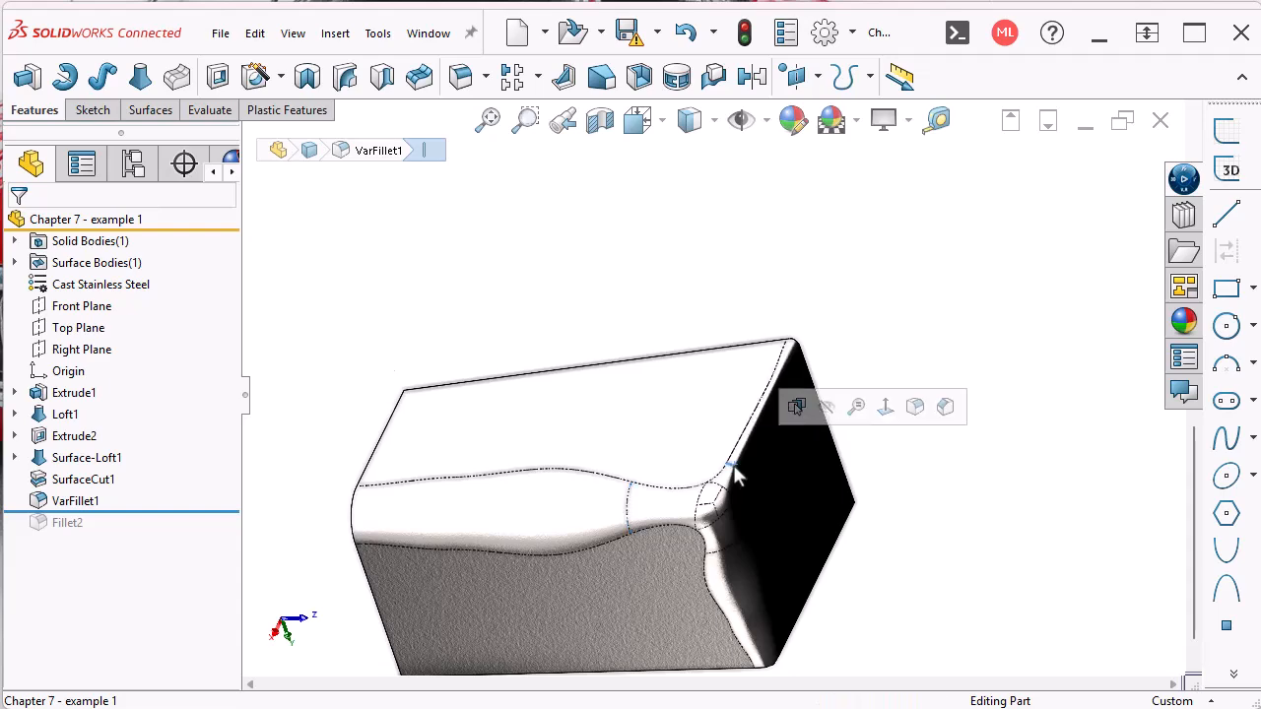
pyautogui.click(734, 532)
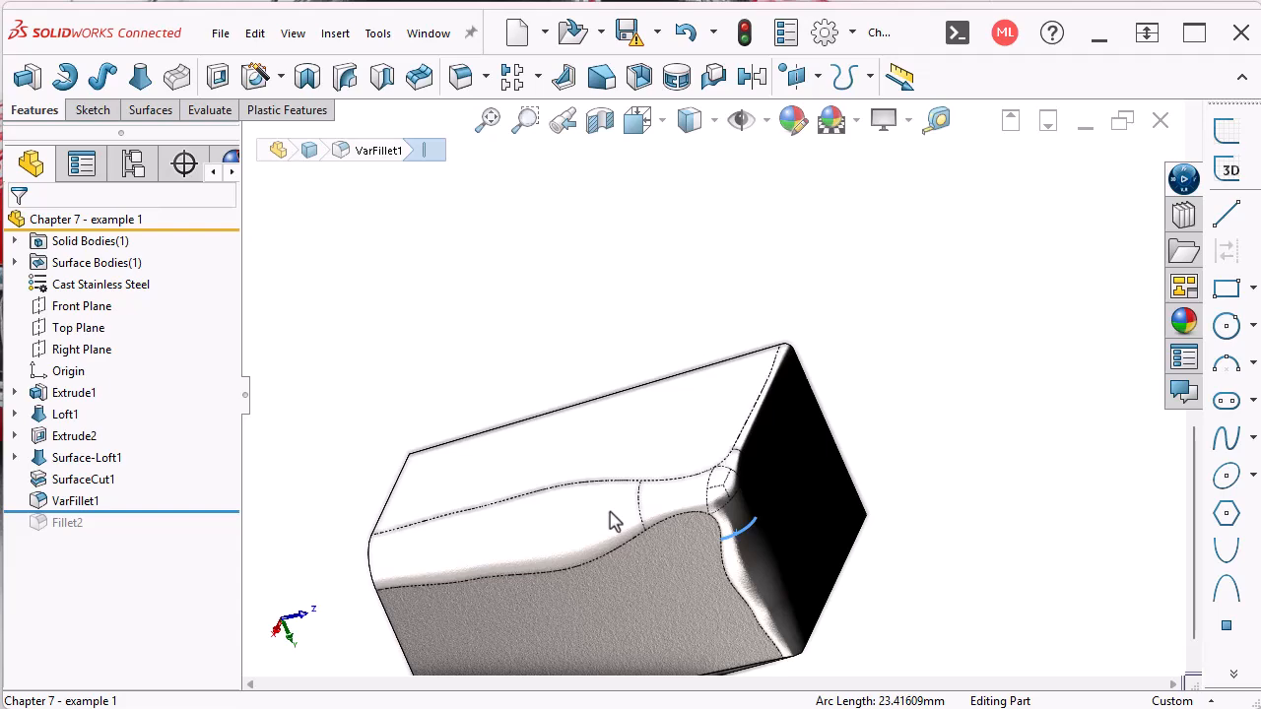
pyautogui.click(728, 295)
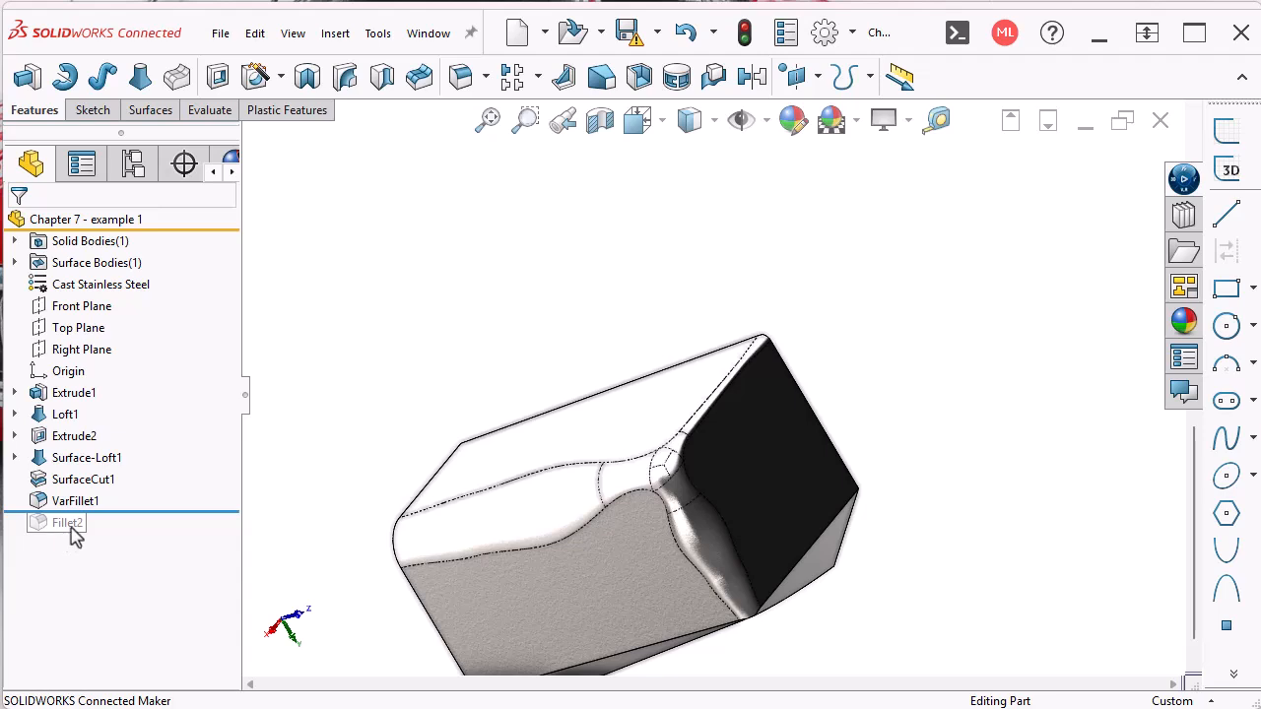
# Suppress VarFillet1 and roll the feature history forward past Fillet2.
pyautogui.click(77, 503)
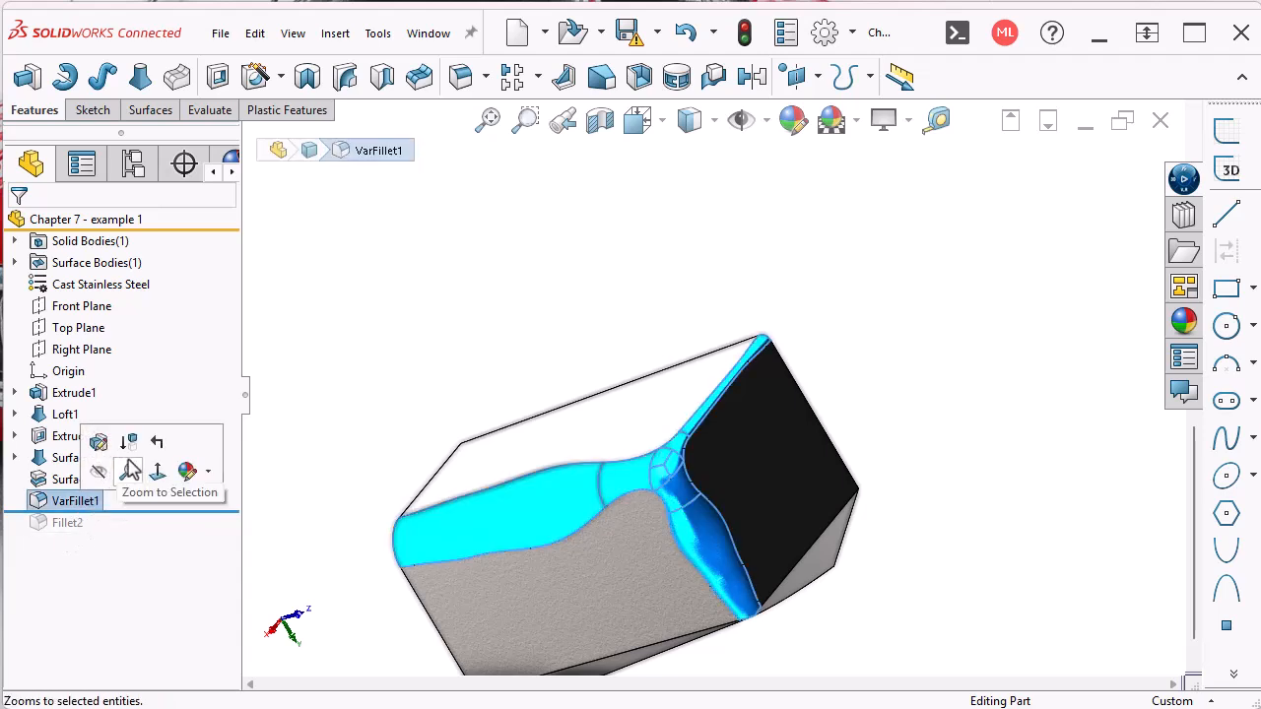
pyautogui.click(129, 442)
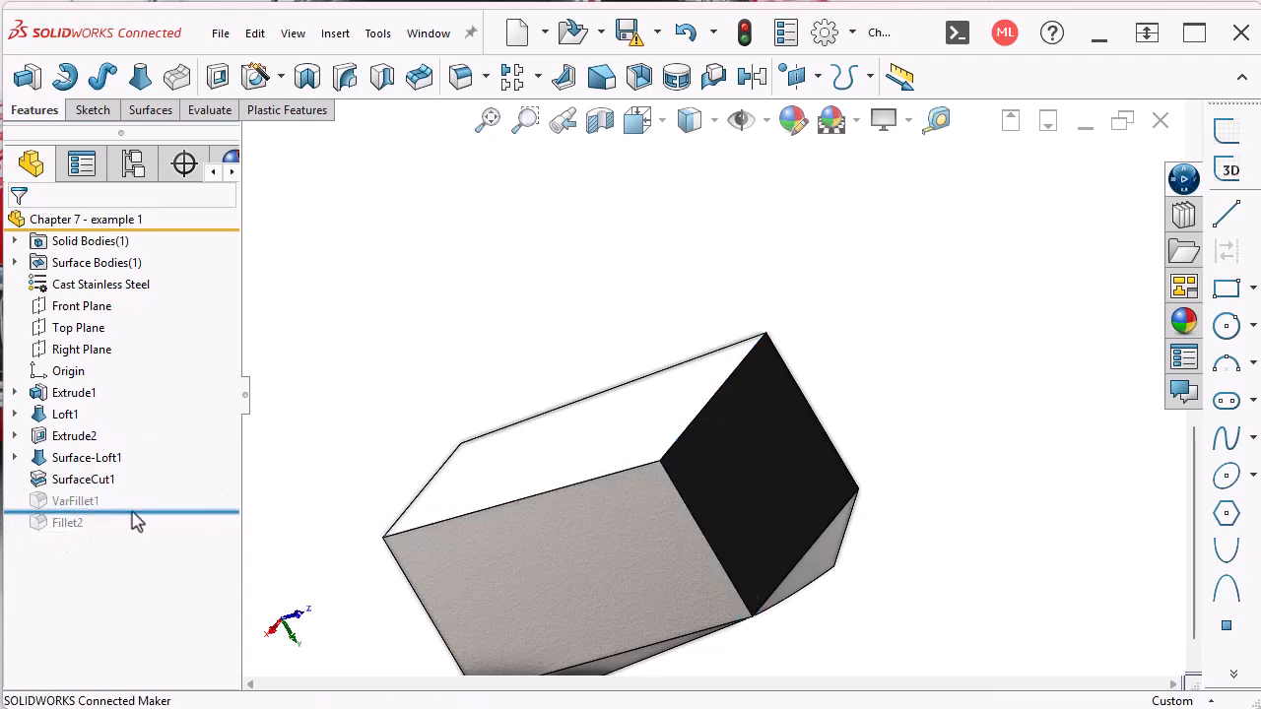
pyautogui.moveTo(136, 522); pyautogui.dragTo(124, 541)
# Turn the part to show the Fillet2 corner blends and display it shaded without edges.
pyautogui.moveTo(408, 467); pyautogui.dragTo(682, 456, button='middle')
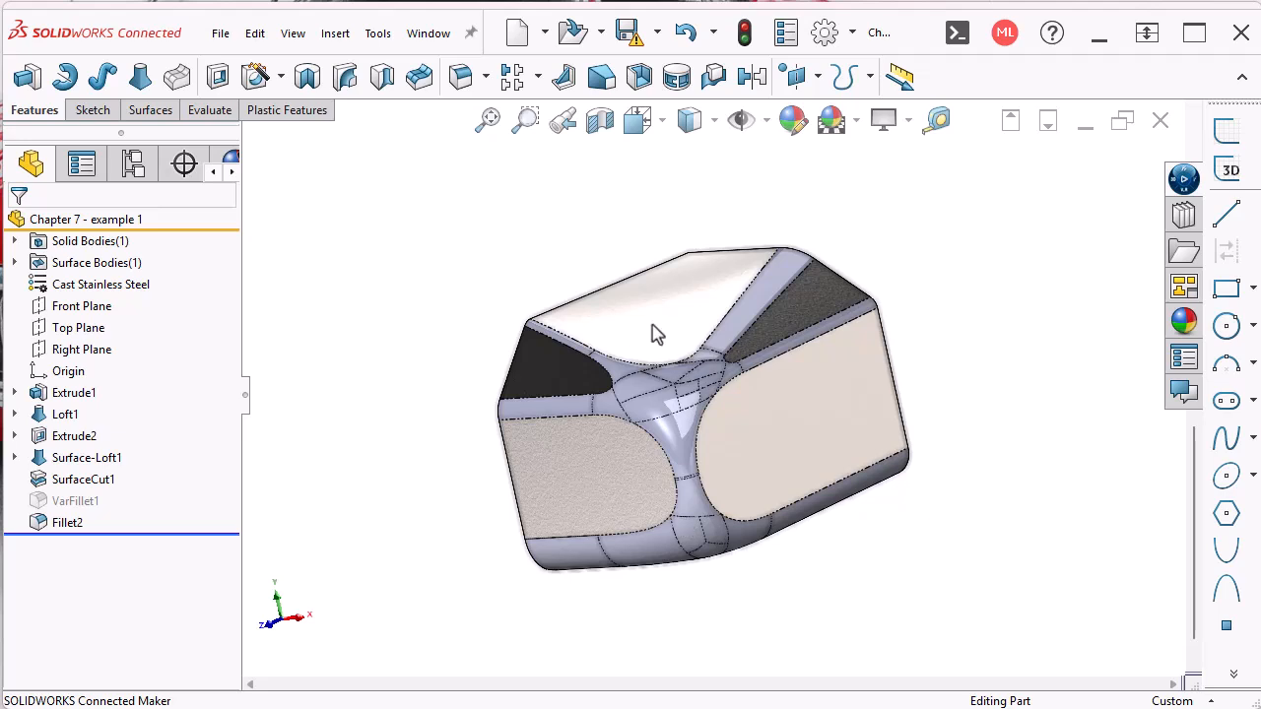
pyautogui.click(716, 123)
pyautogui.click(700, 204)
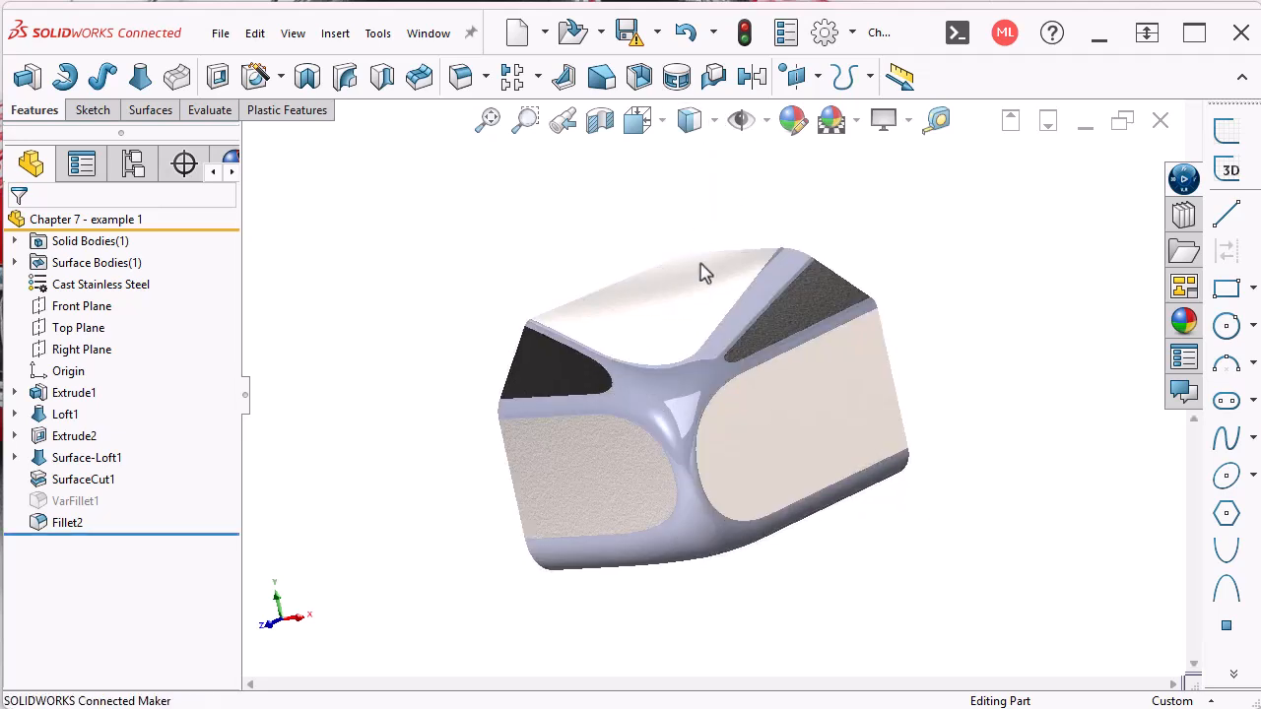